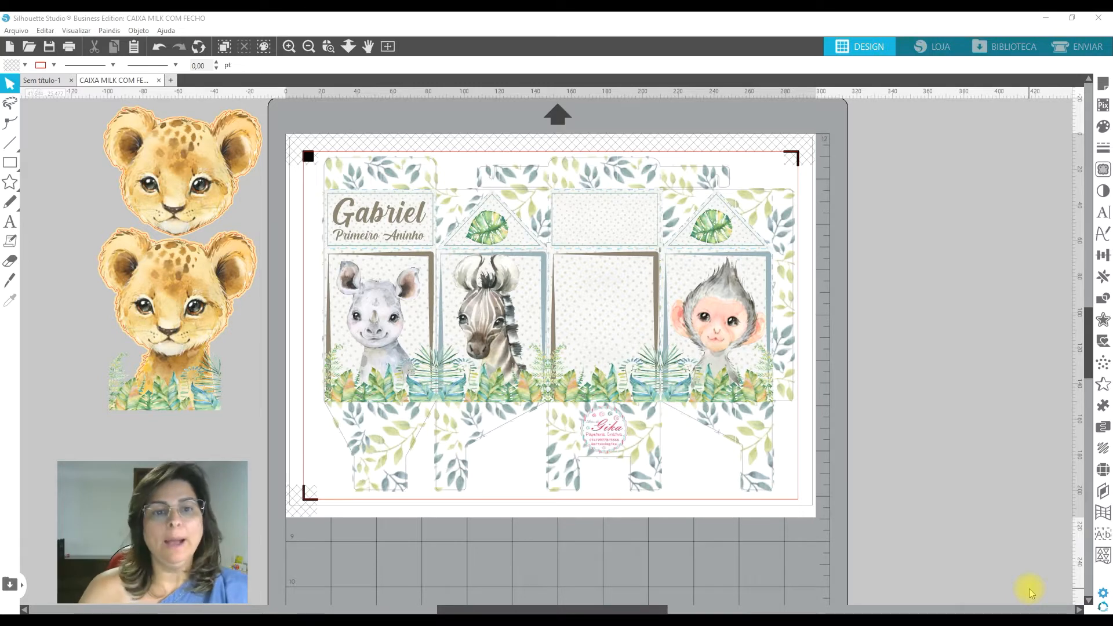
Examine the milk box template's panels, fold lines and upper flaps up close
click(348, 46)
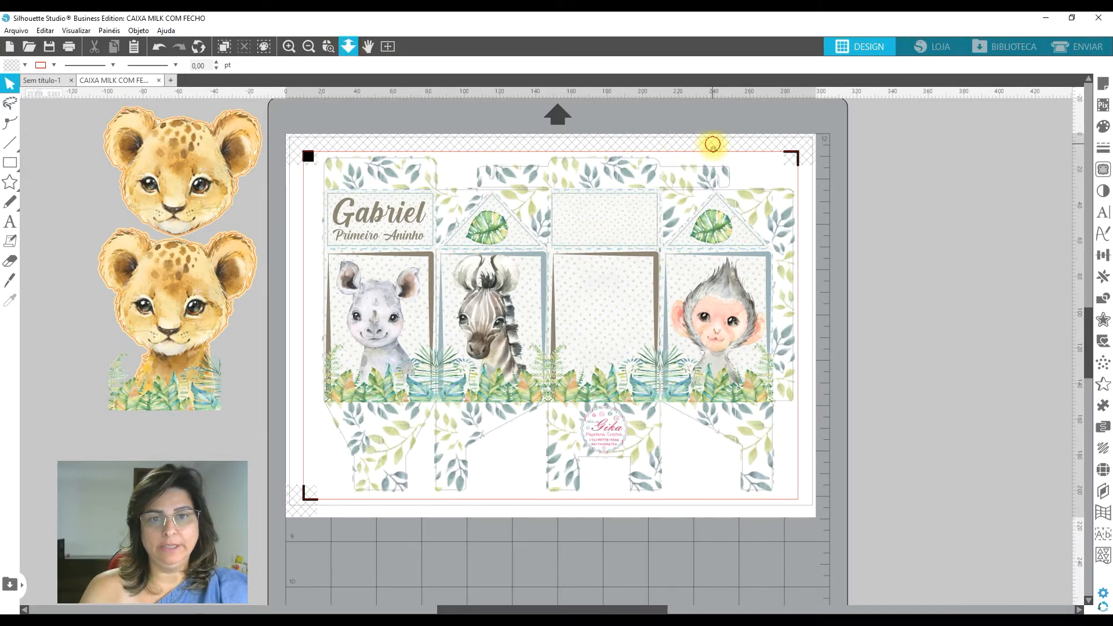
click(712, 145)
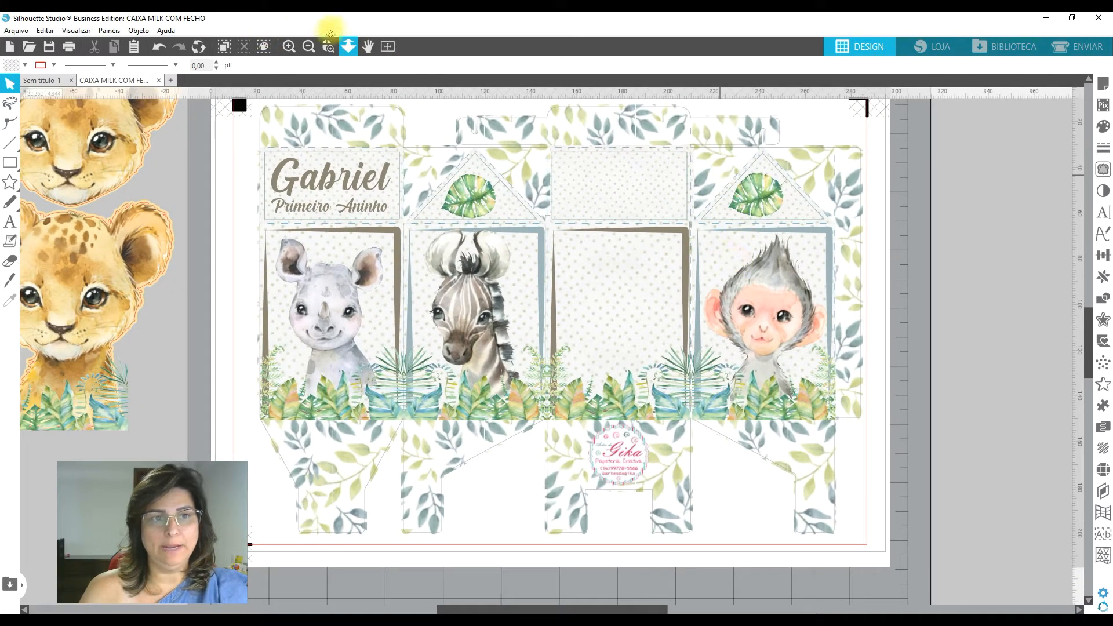
click(527, 143)
click(368, 47)
drag(554, 127, 521, 193)
click(347, 49)
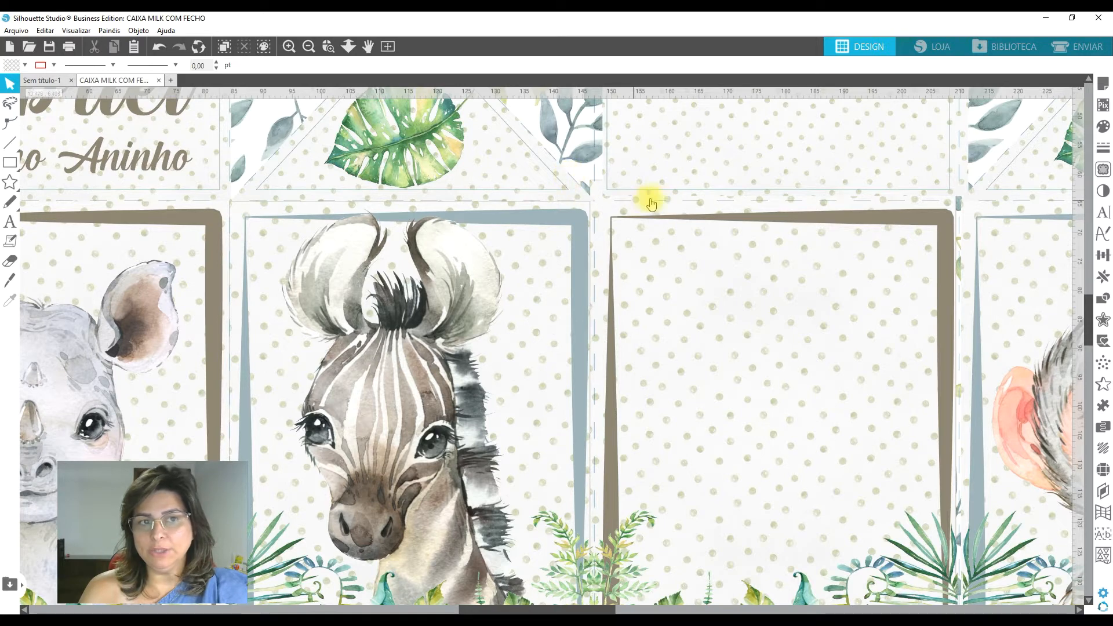
click(367, 46)
drag(655, 162, 641, 466)
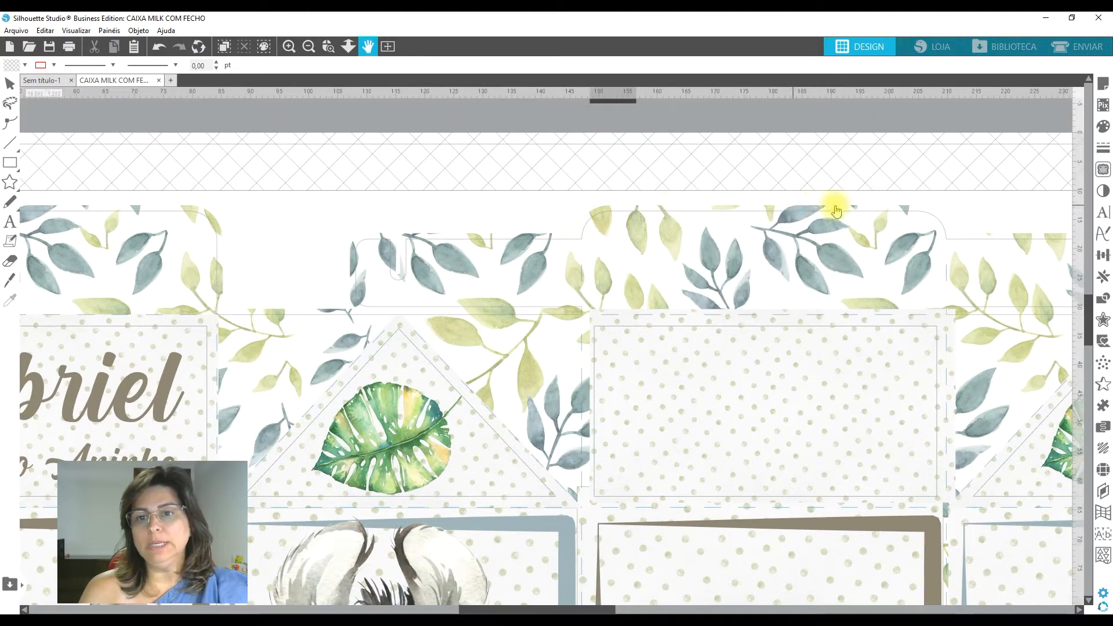
key(Escape)
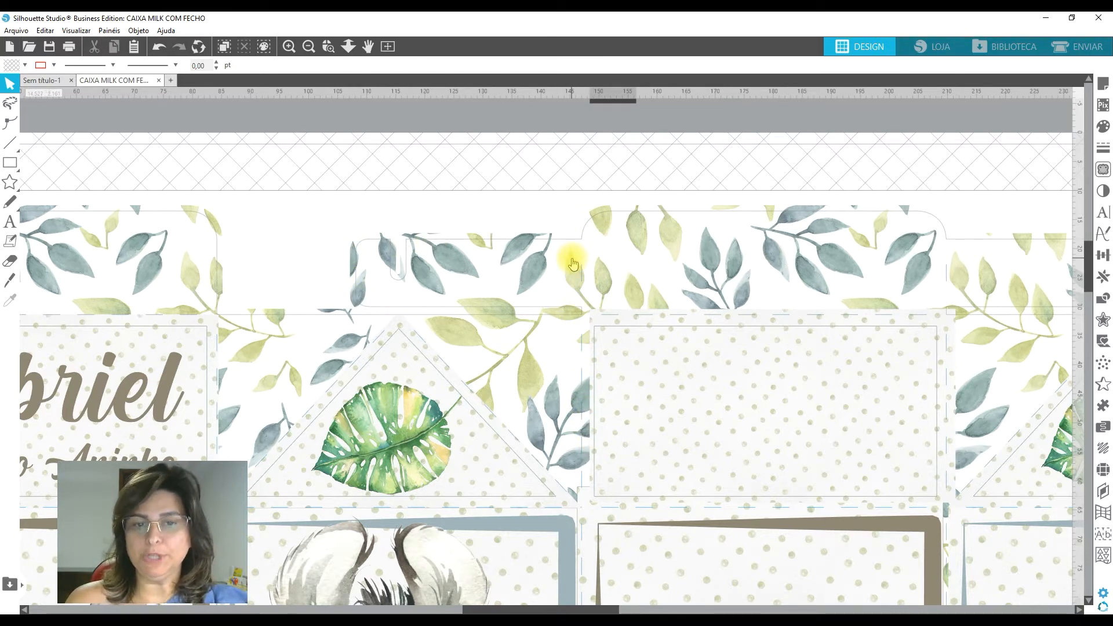
In the send settings, turn off cutting for the grey and blue line colours and switch to Simple mode
click(1104, 48)
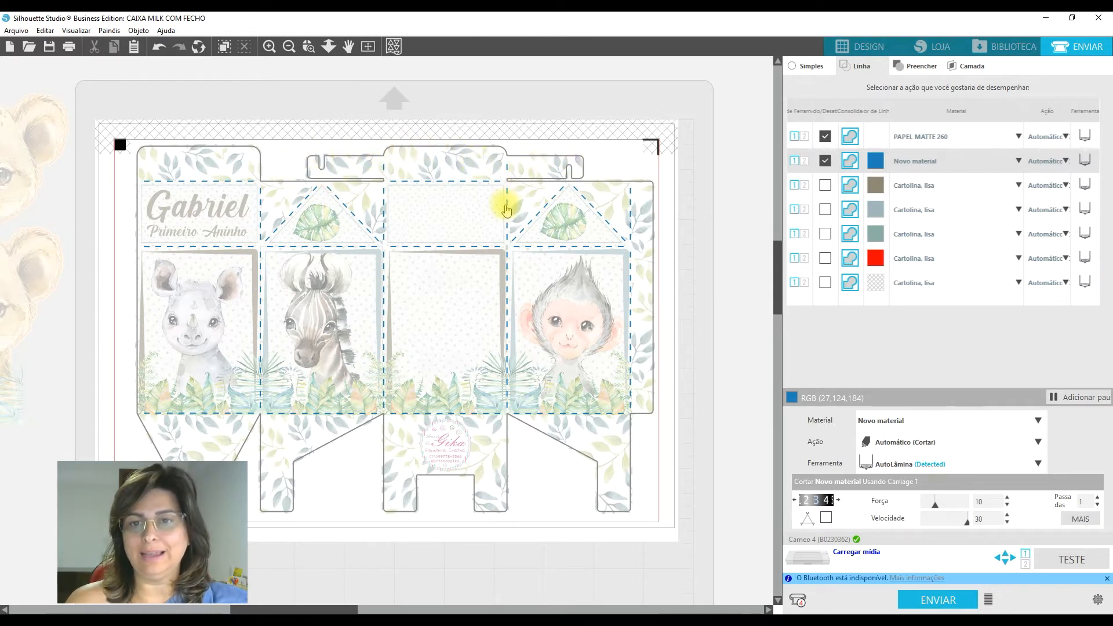
click(824, 136)
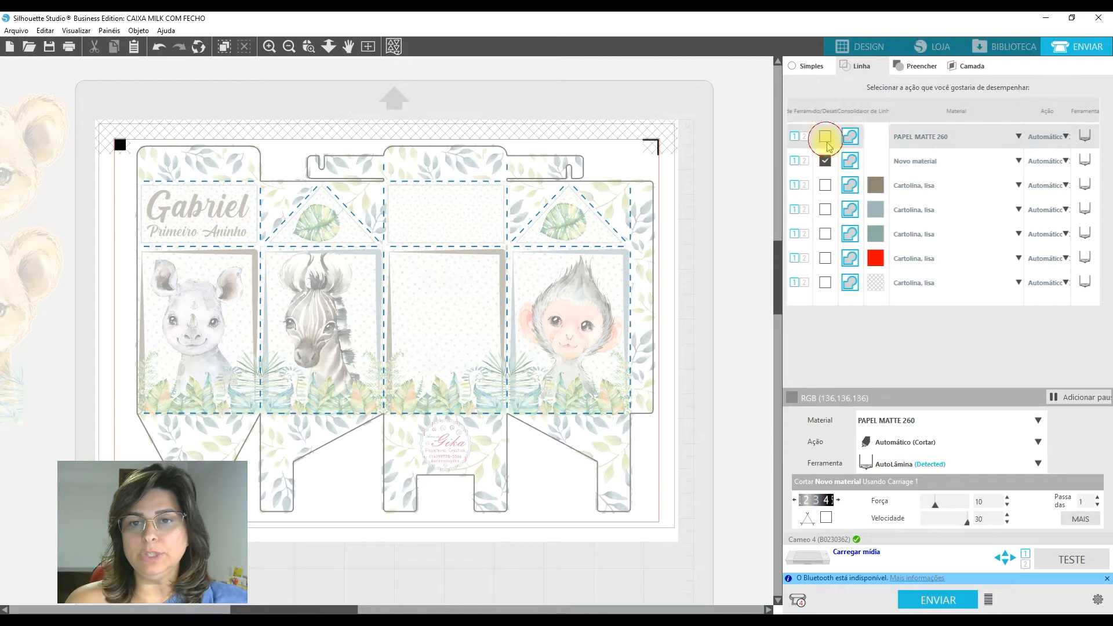
click(825, 164)
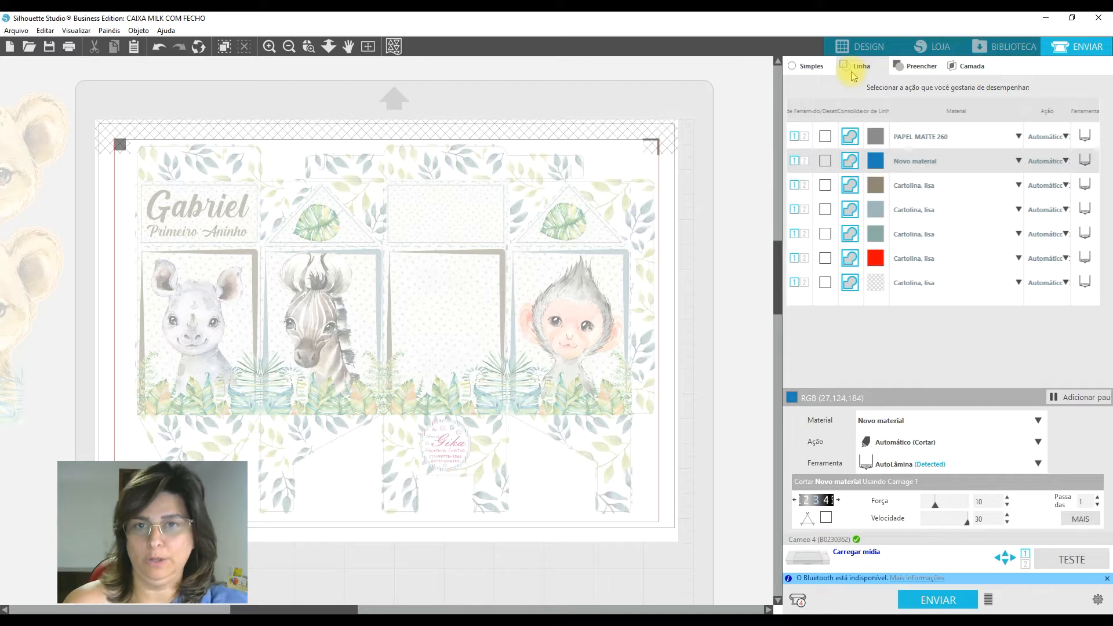
click(810, 70)
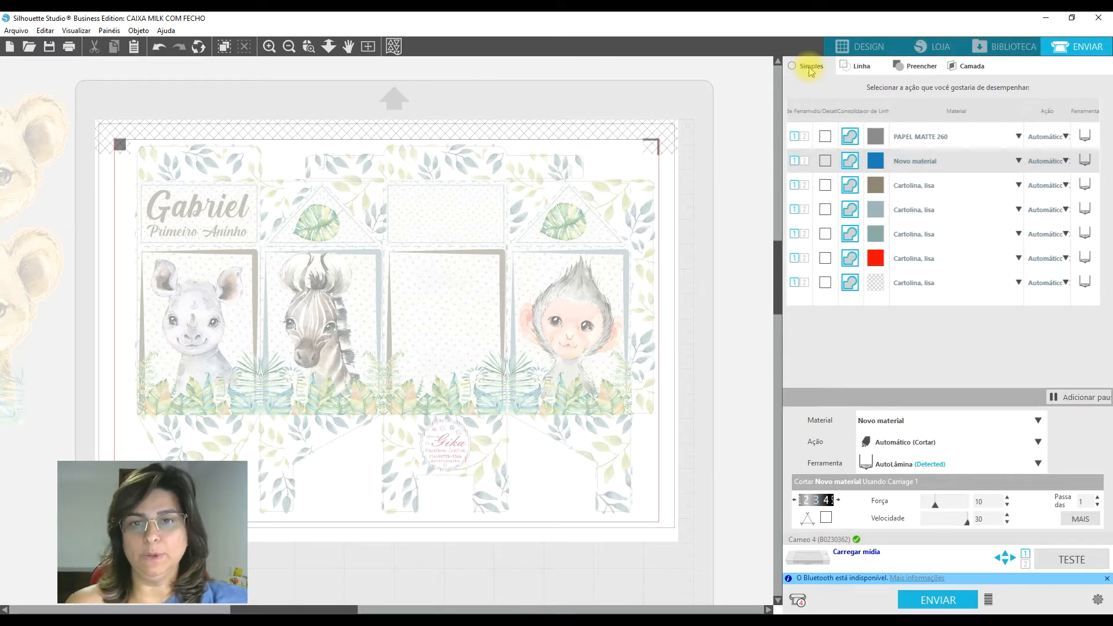
click(812, 68)
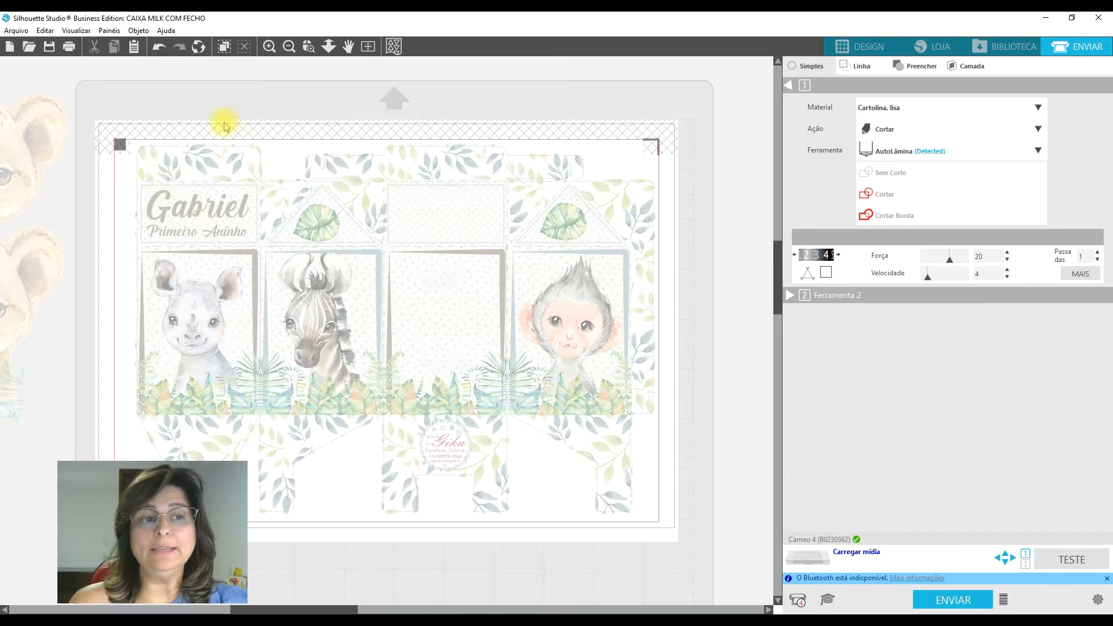
Set only the leaf in the triangle above the monkey to Cortar
drag(120, 99, 715, 522)
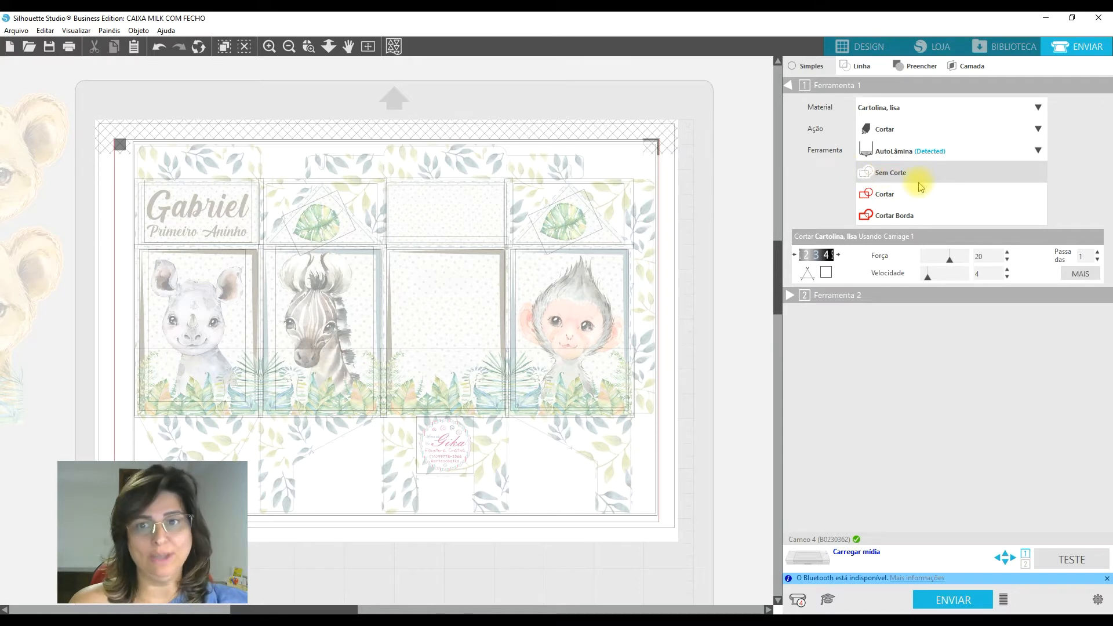
click(724, 169)
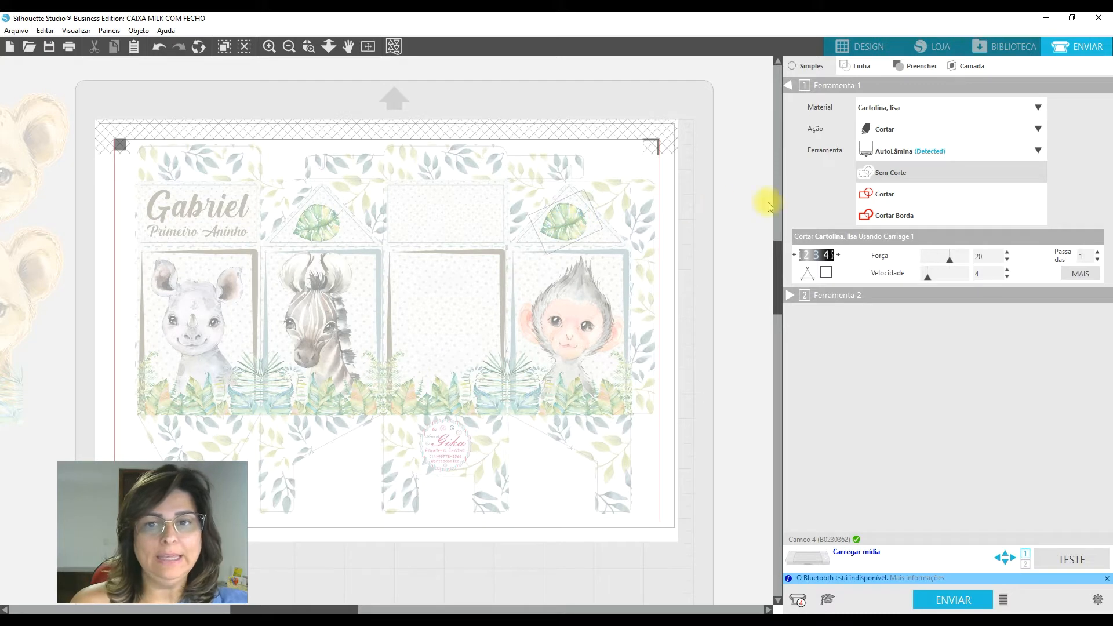
click(875, 191)
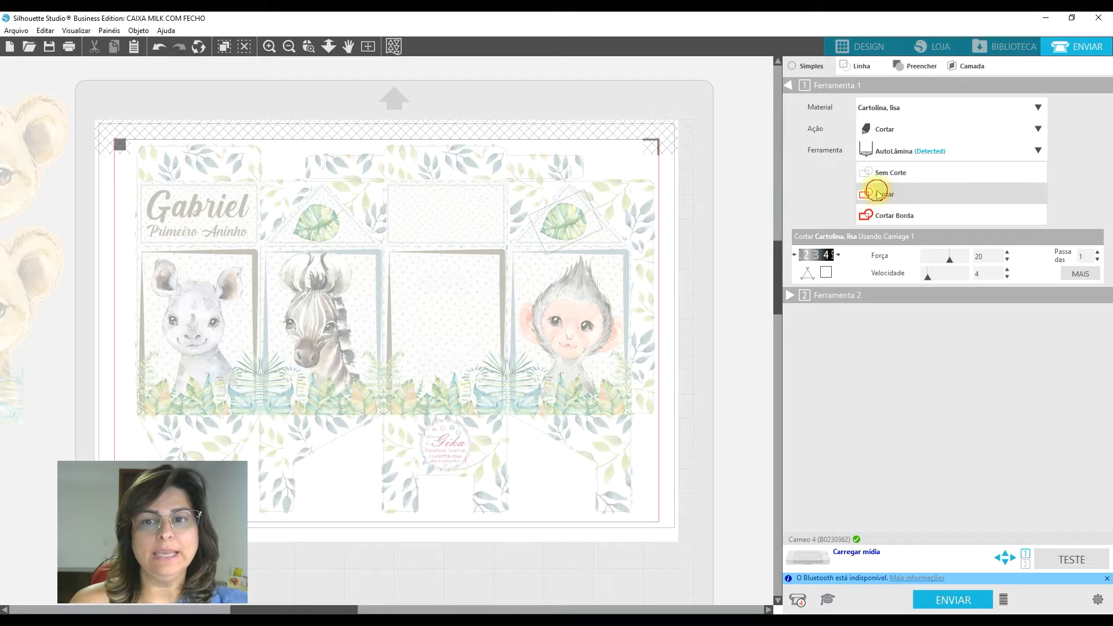
click(580, 255)
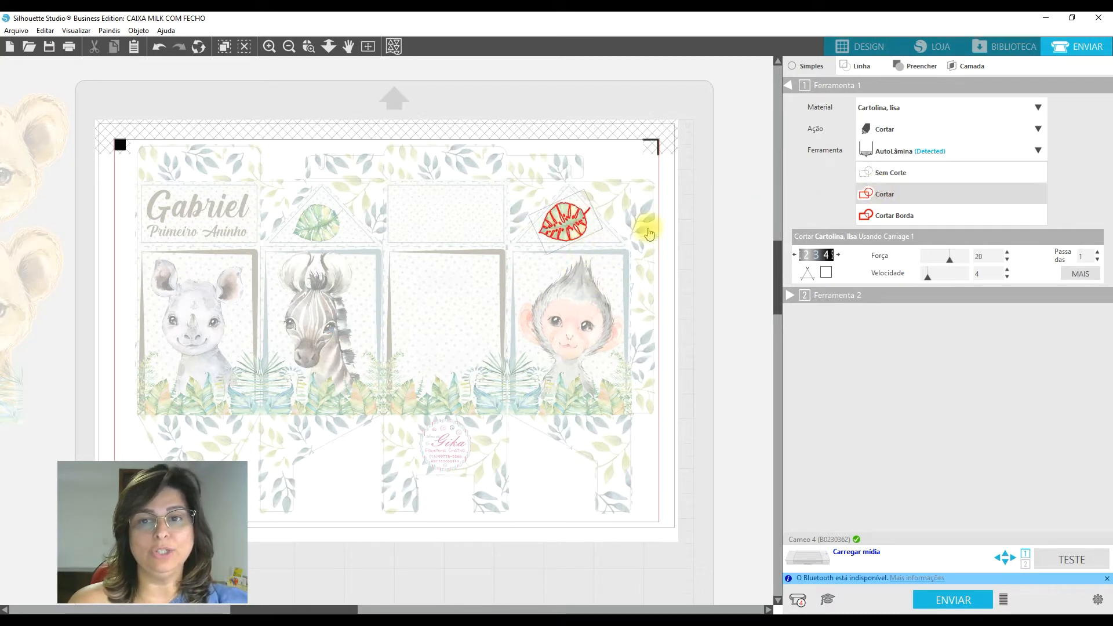
Set every object of the box design to Cortar, except the zebra, which gets Sem Corte
drag(124, 106, 789, 550)
click(875, 194)
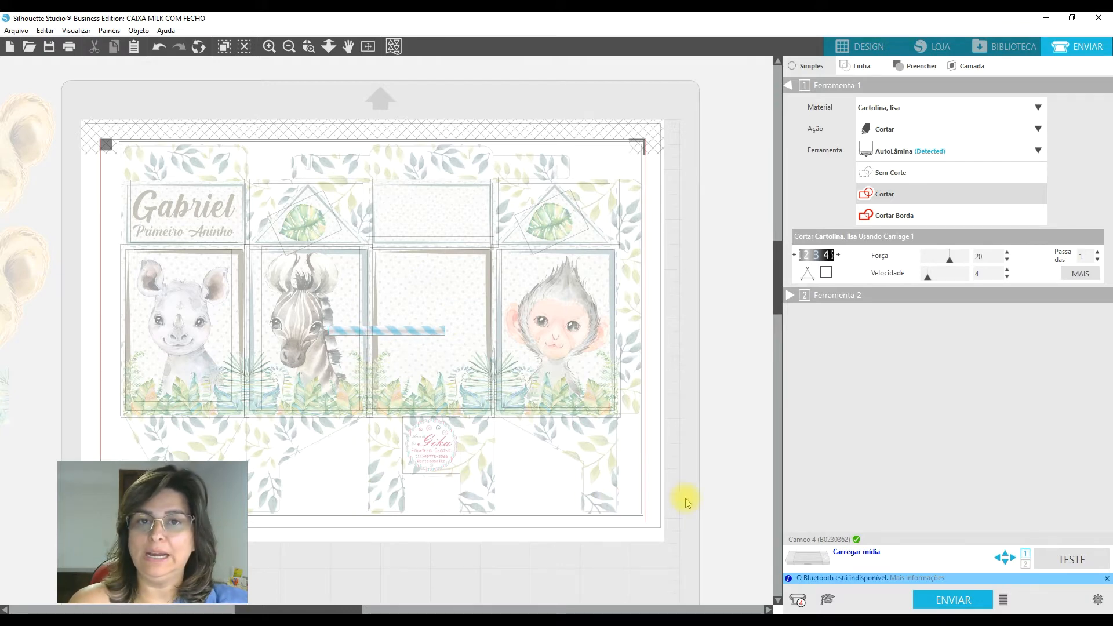
click(360, 418)
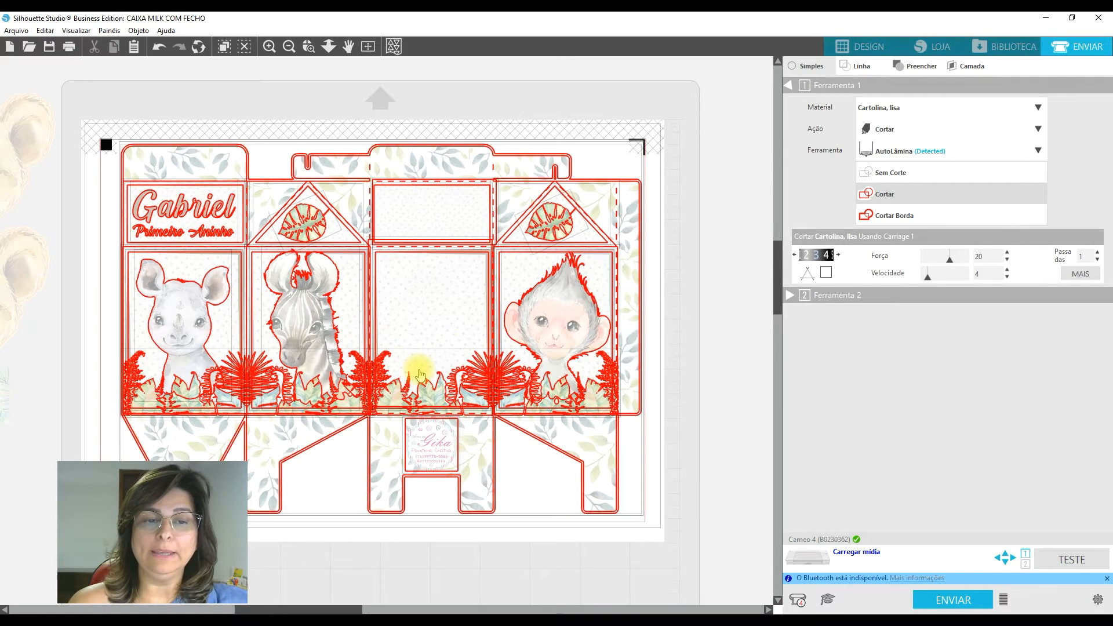
click(681, 326)
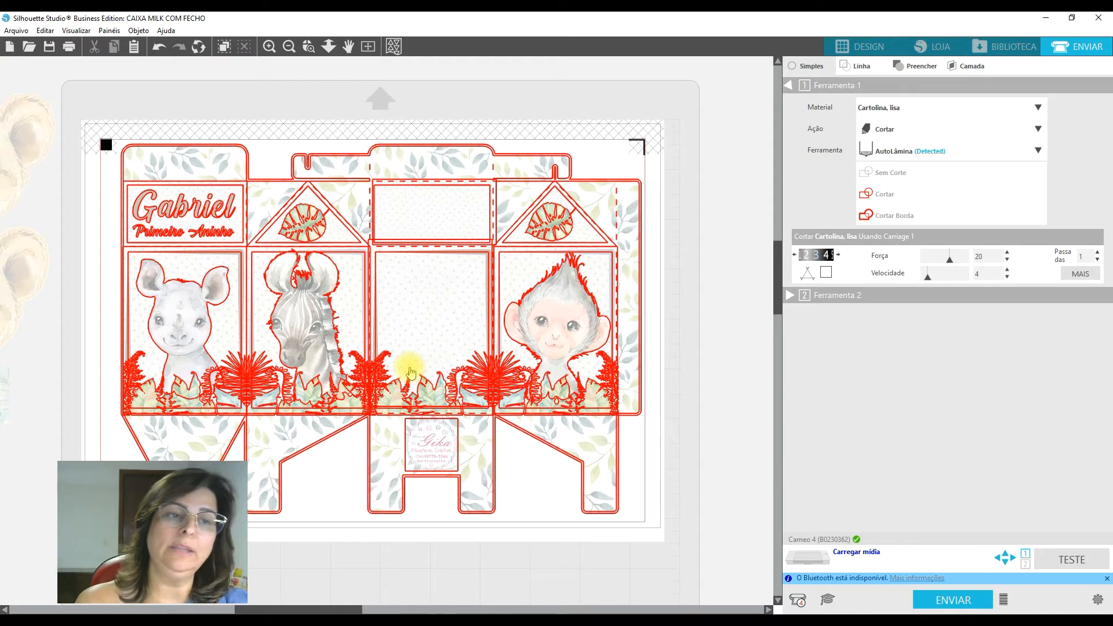
click(308, 317)
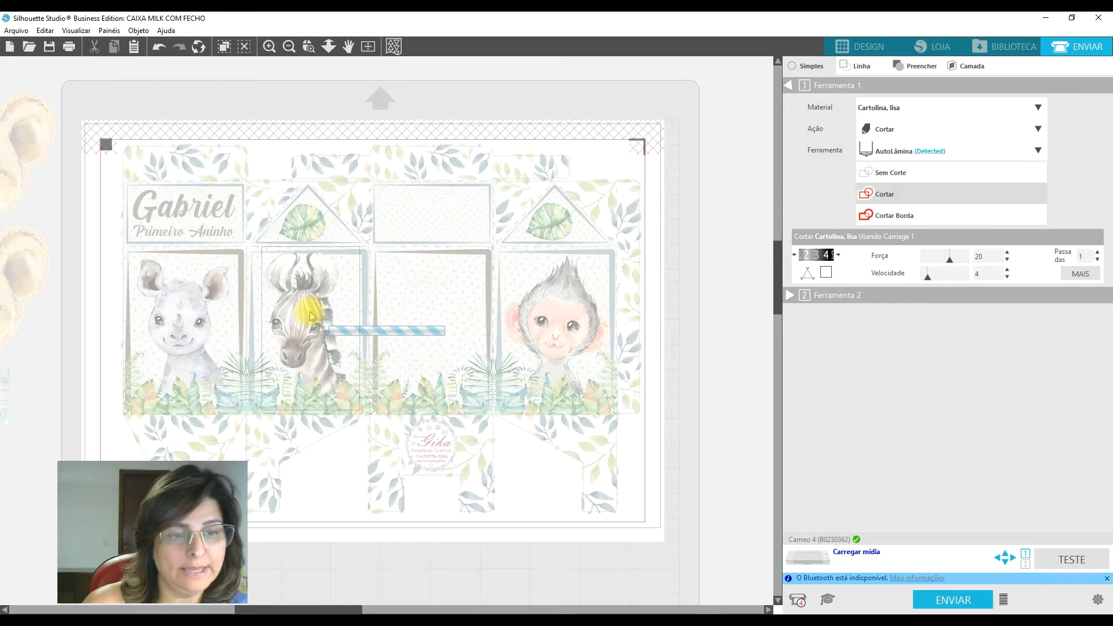
click(893, 173)
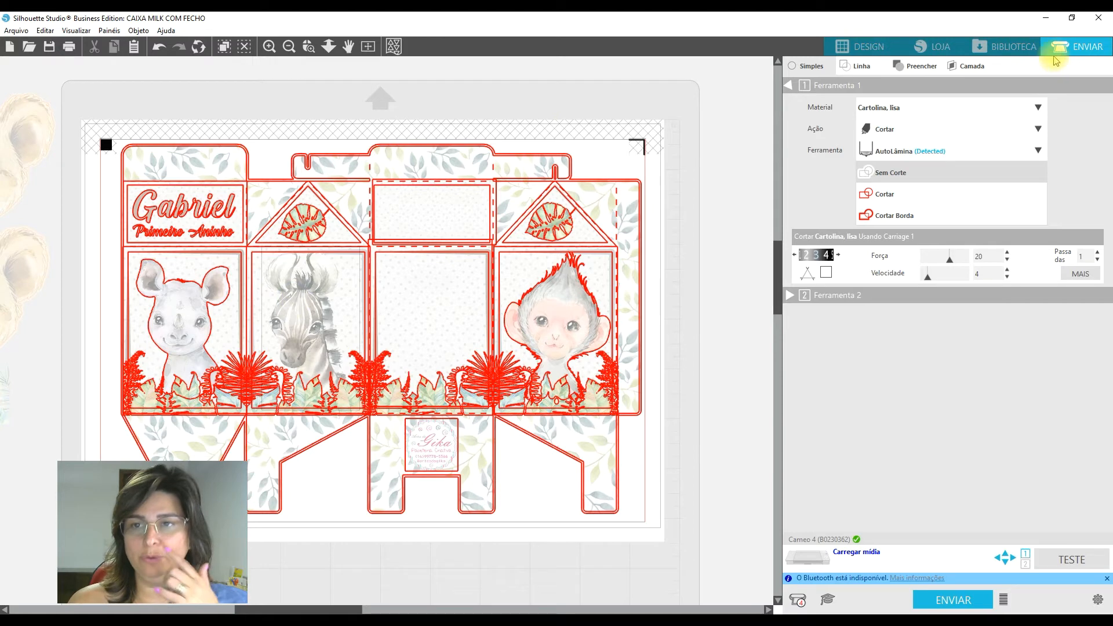
Switch to cutting by line colour, try the teal line on and off, and enable only the grey and blue lines
click(855, 65)
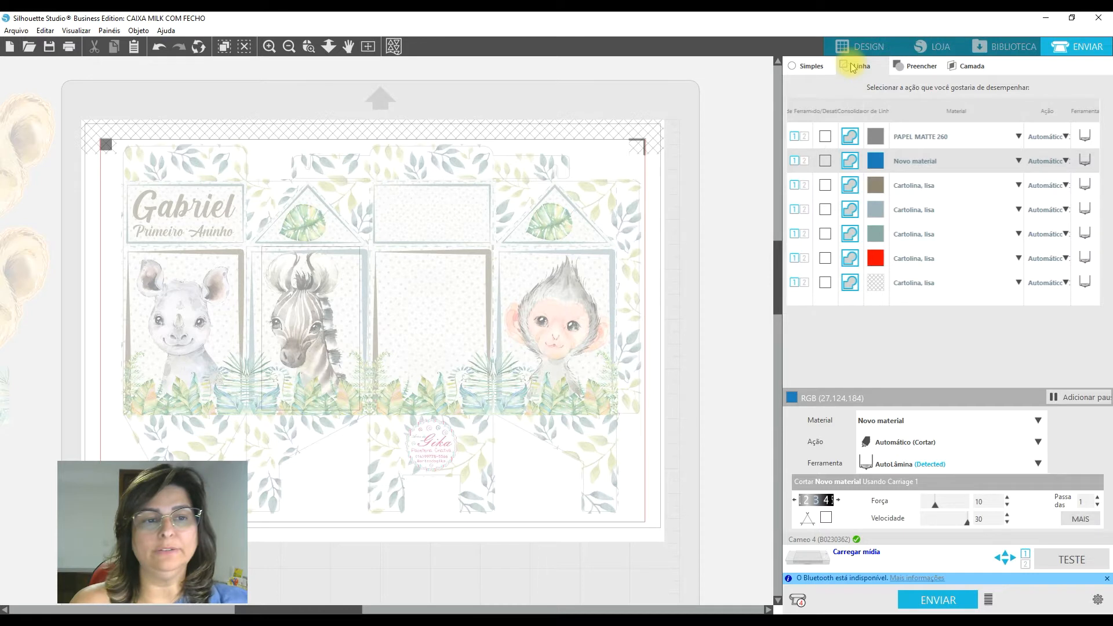
click(825, 234)
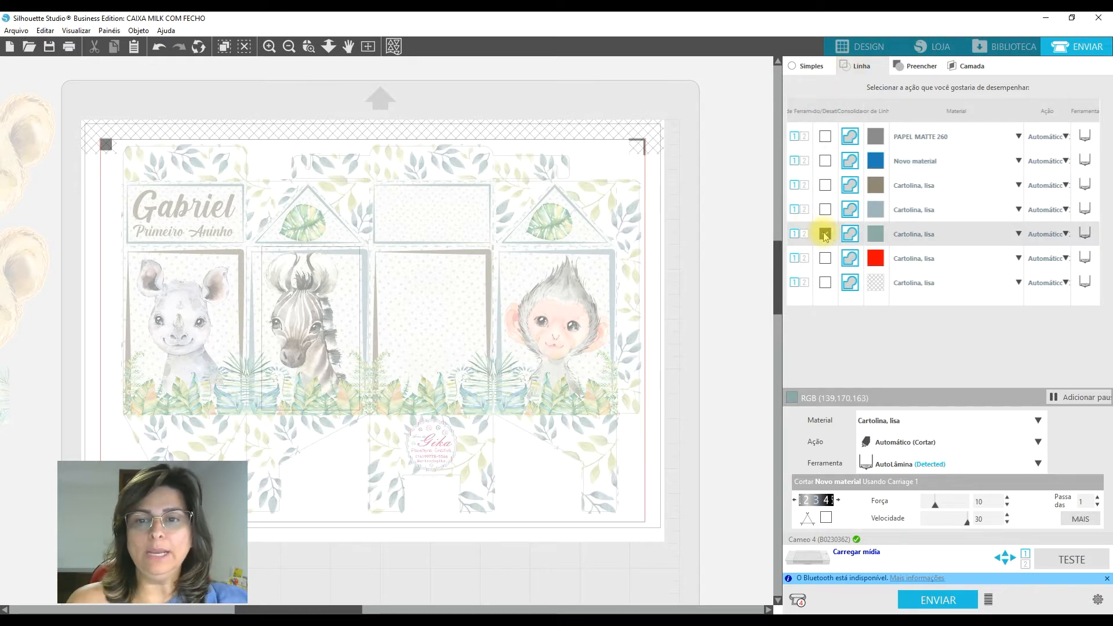
click(903, 241)
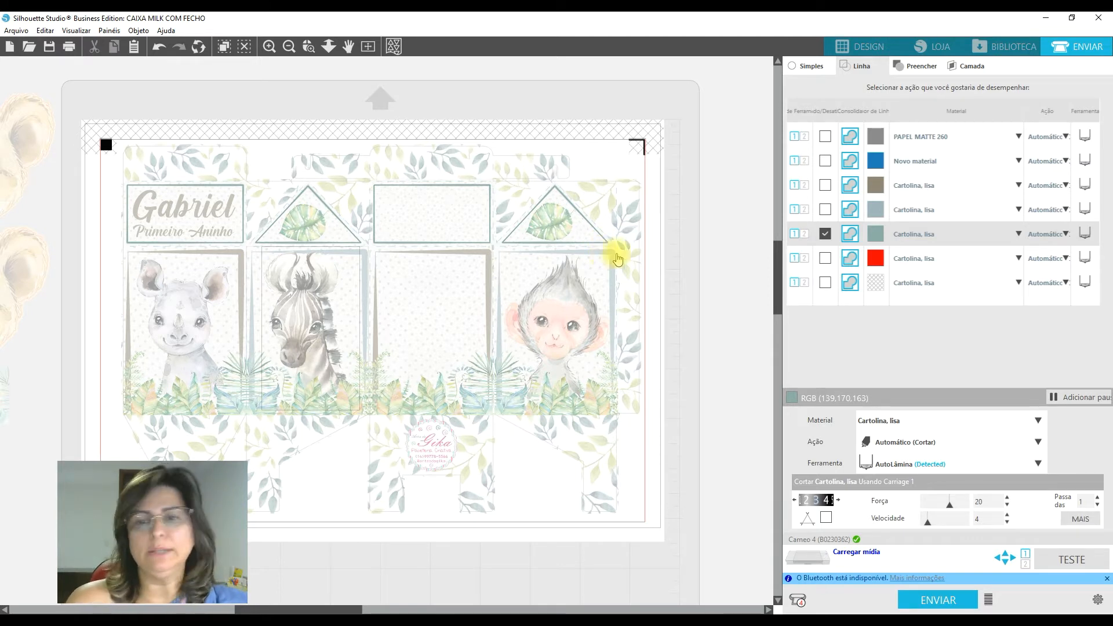
click(824, 234)
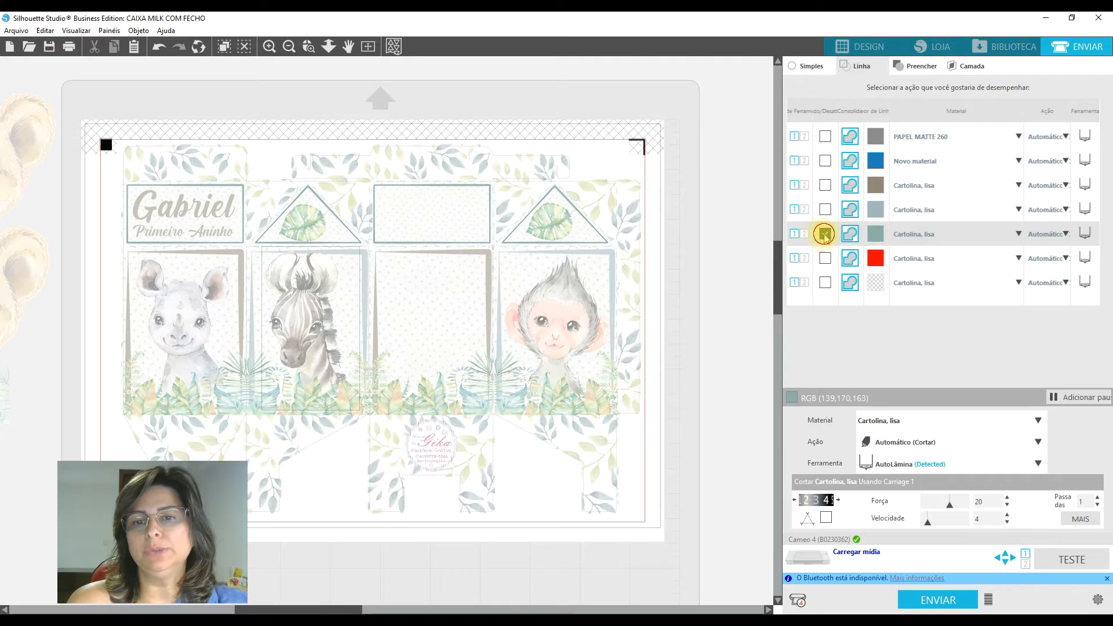
click(828, 139)
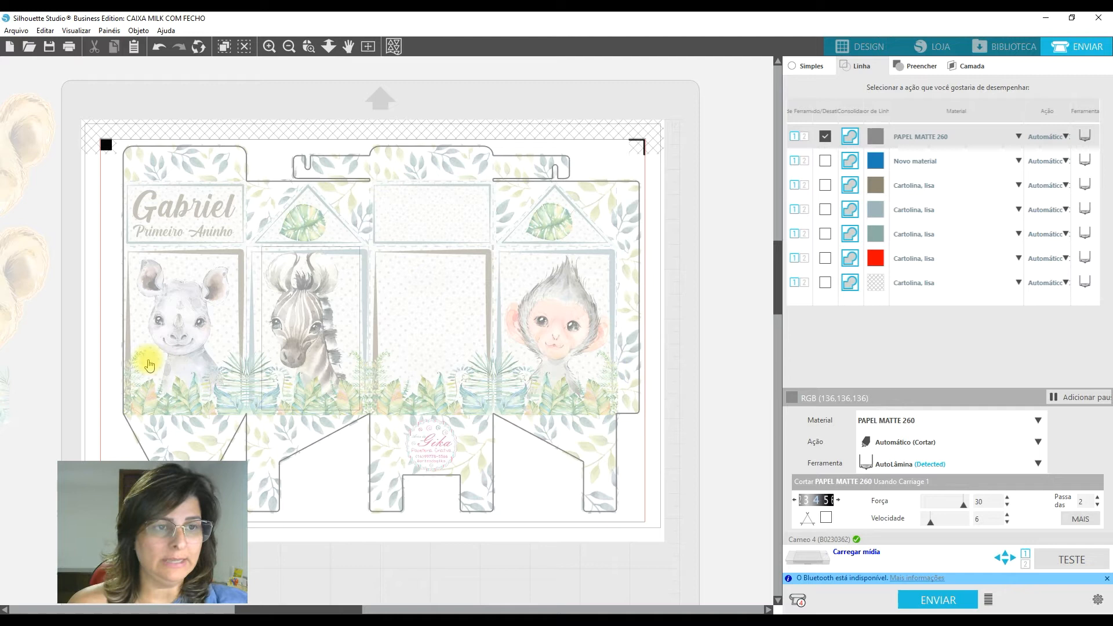
click(827, 162)
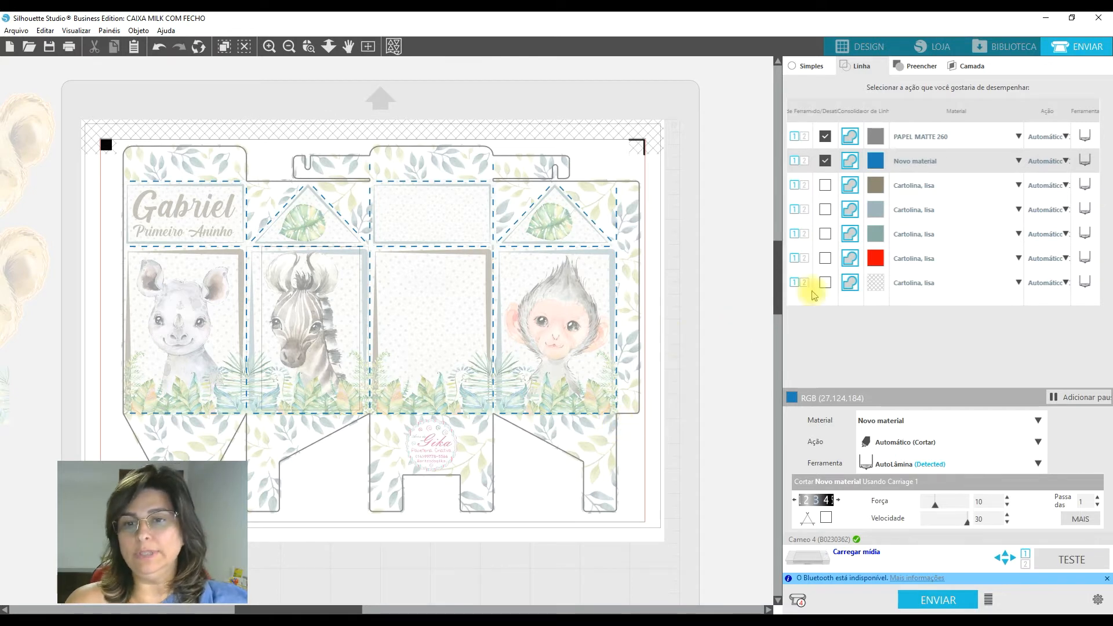
Assign the user-defined material PAPEL MATTE 260 to the grey cut line
click(952, 143)
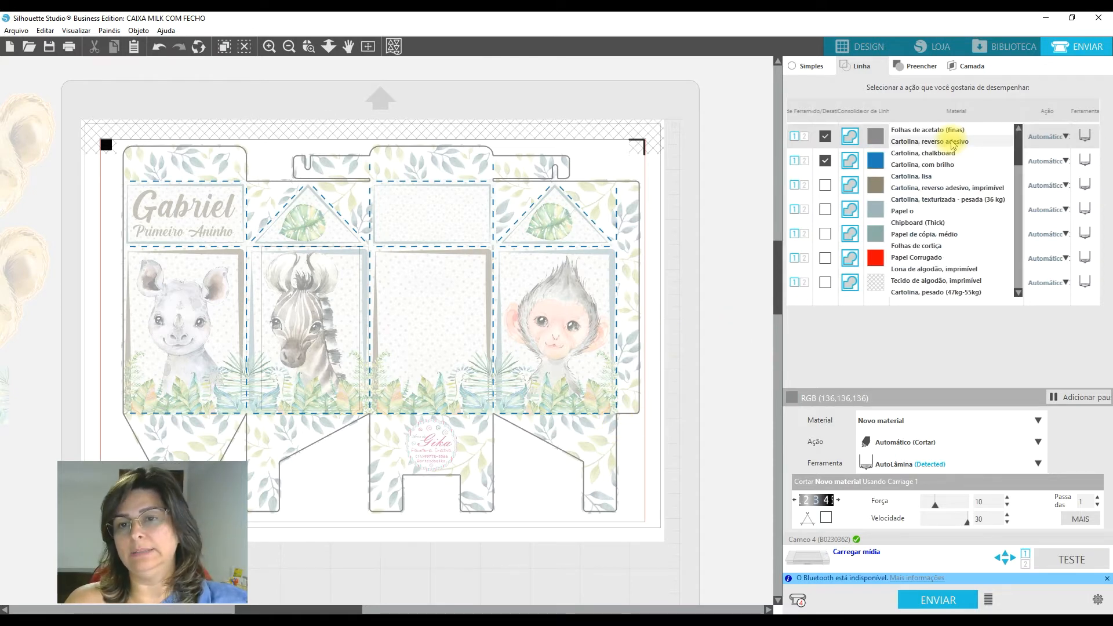
drag(1018, 137, 1016, 290)
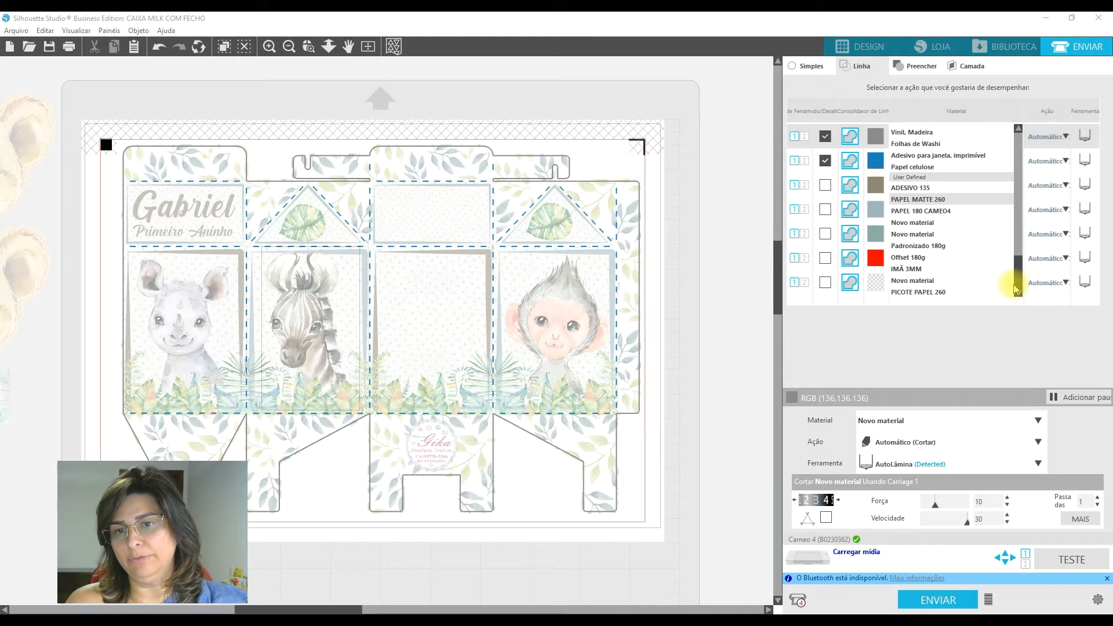
click(923, 199)
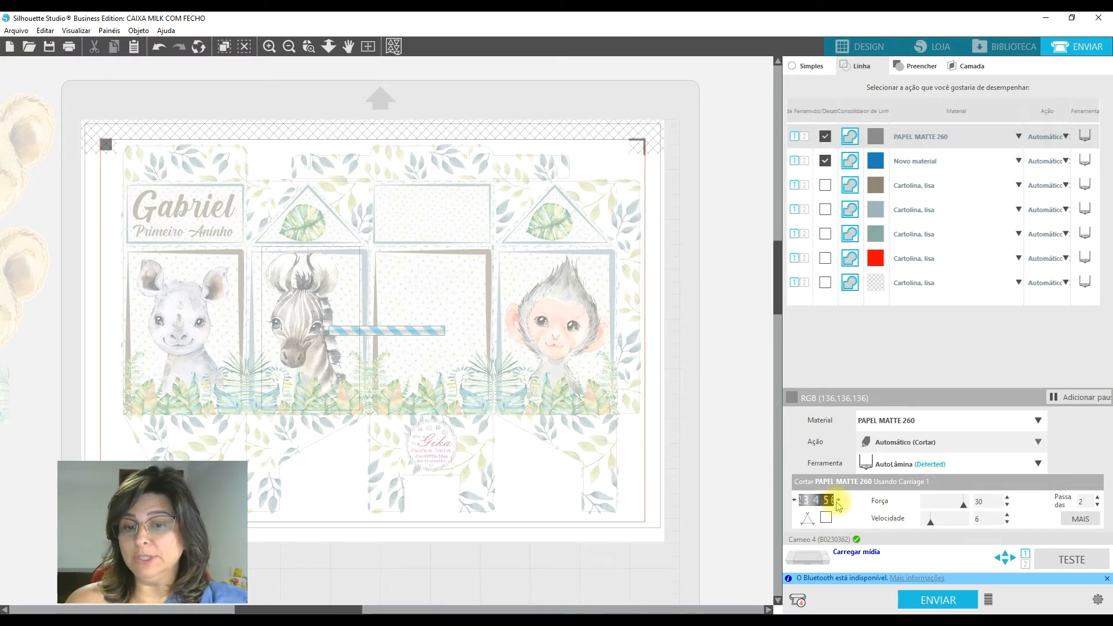
Lower the AutoBlade depth and set the speed to 10 for the grey line's PAPEL MATTE 260 cut
click(835, 502)
click(793, 501)
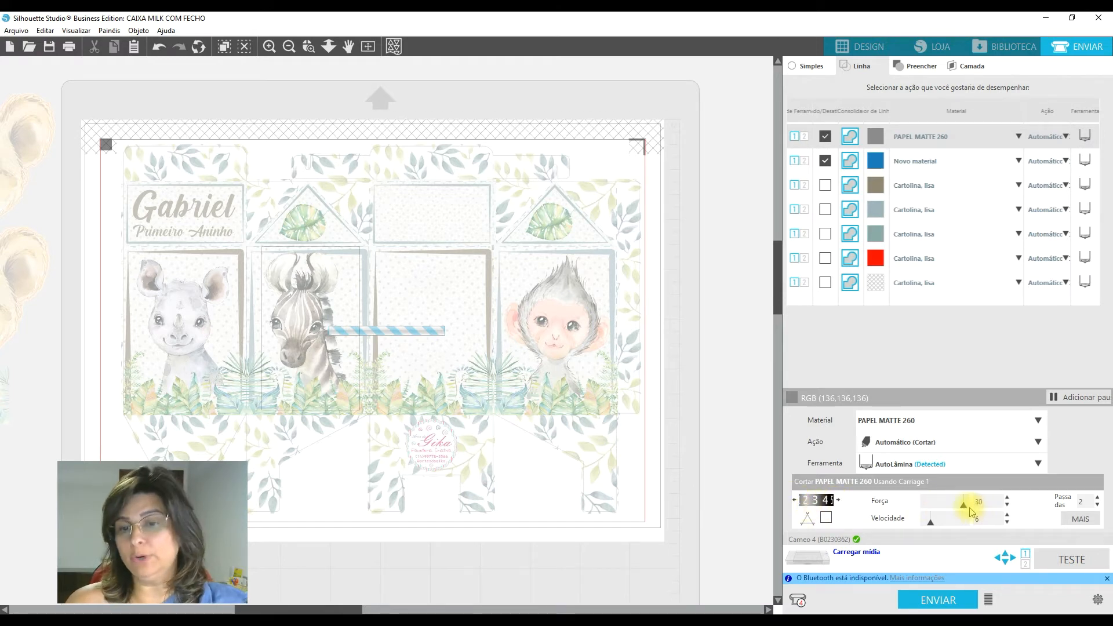
click(1007, 514)
click(1006, 514)
click(1007, 514)
click(1006, 514)
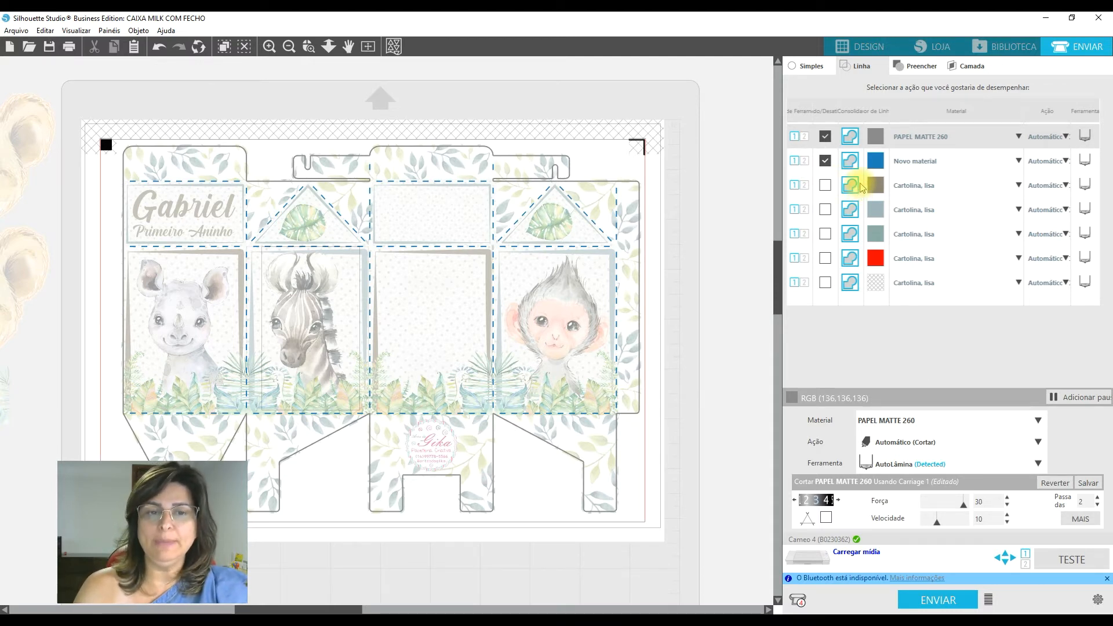
Add a new user-defined material type for the blue perforation line and name it PICOTE CAMEO4
click(944, 164)
drag(1018, 164, 1018, 316)
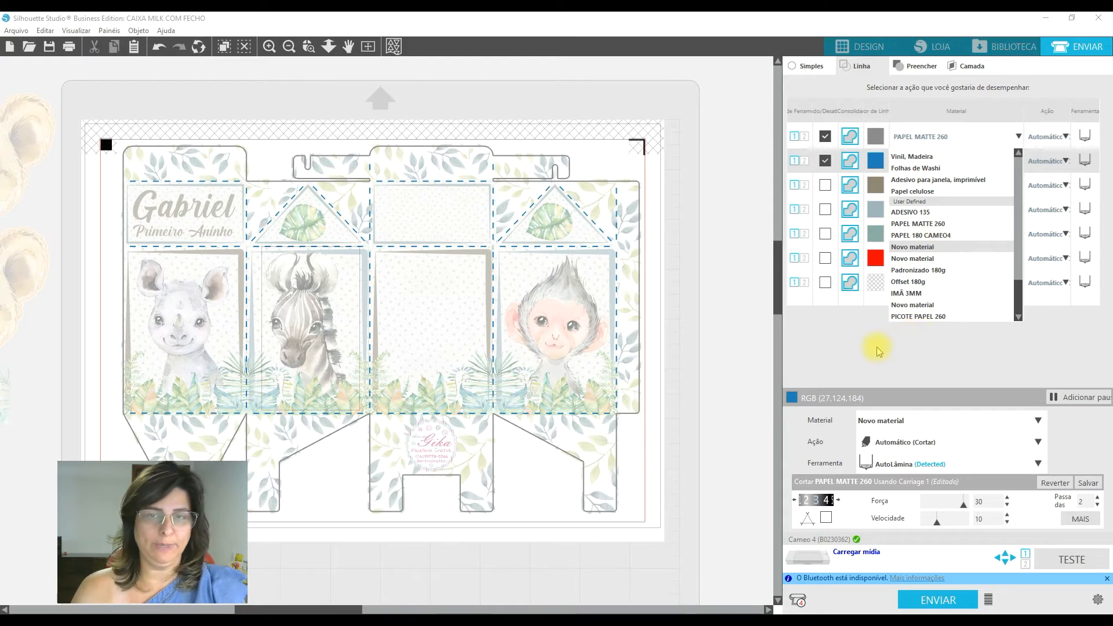
click(1032, 421)
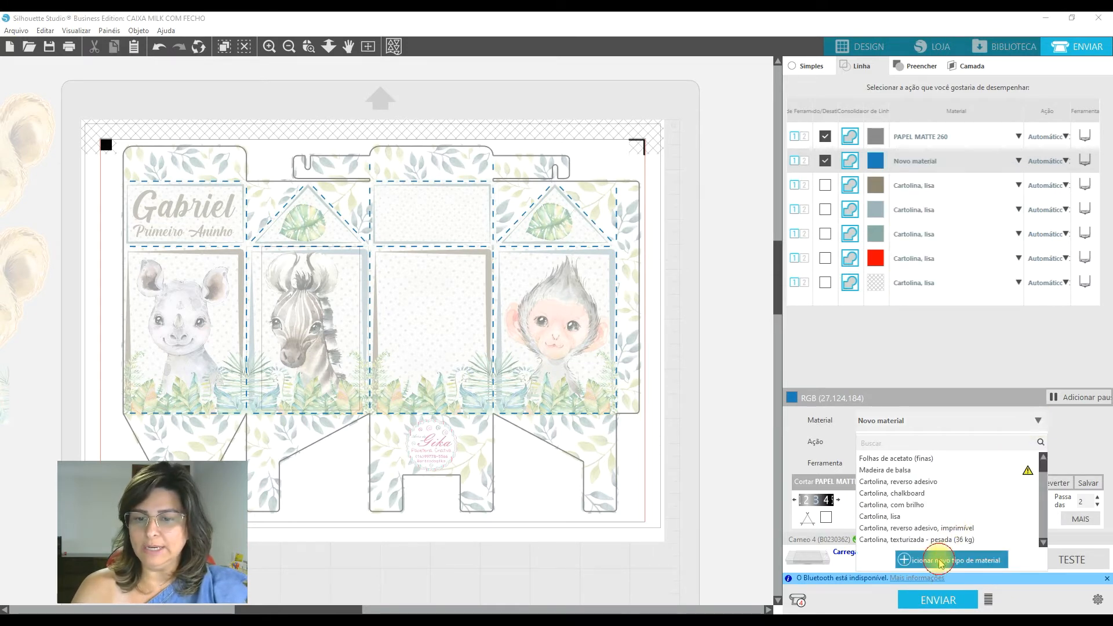
click(942, 558)
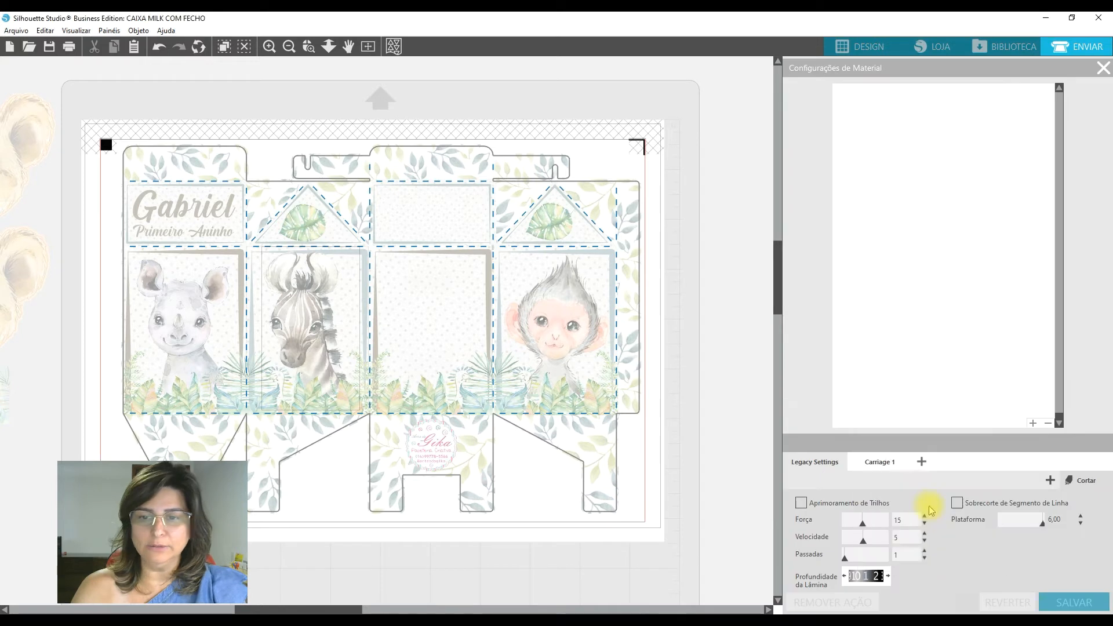
click(1032, 422)
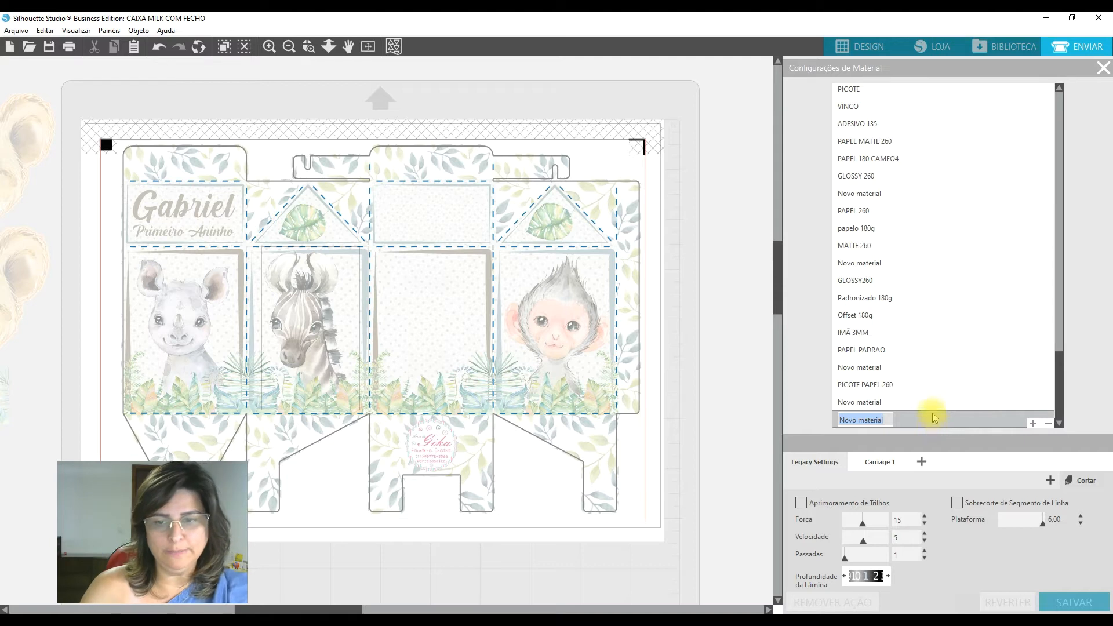
text(picote)
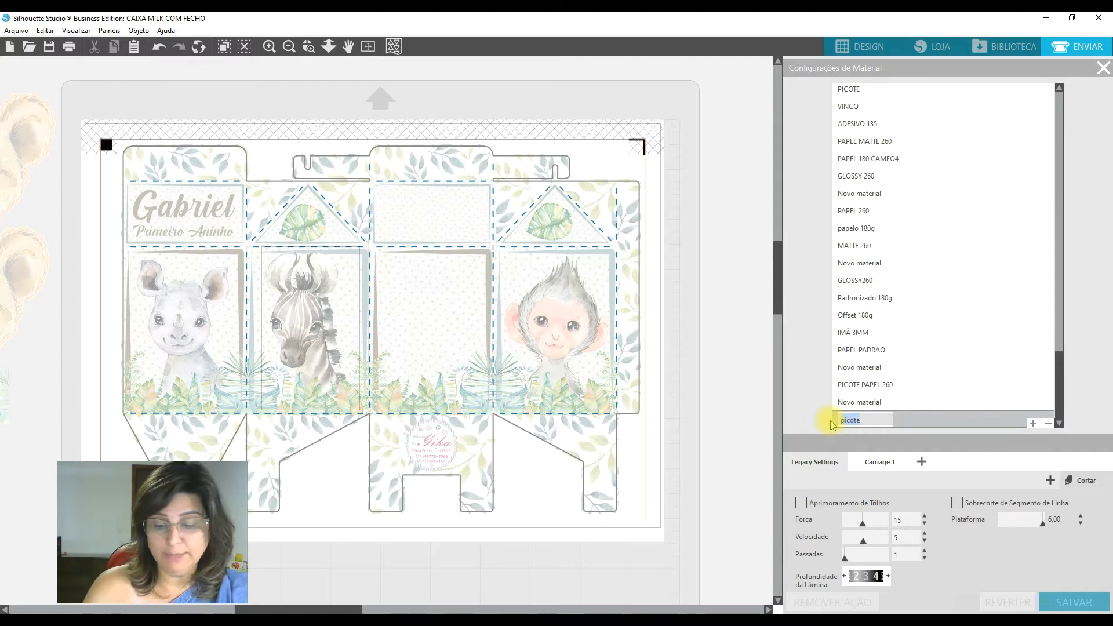
text(PICOTE CAMEO4)
click(876, 420)
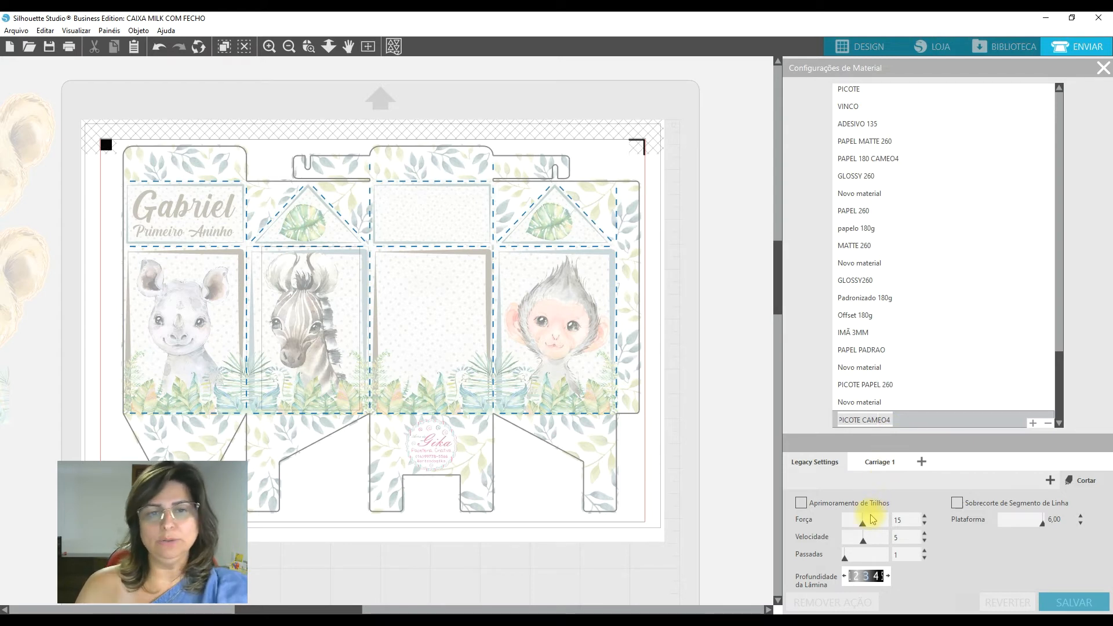
Set PICOTE CAMEO4's Legacy Settings to force 10 and speed 10
click(912, 521)
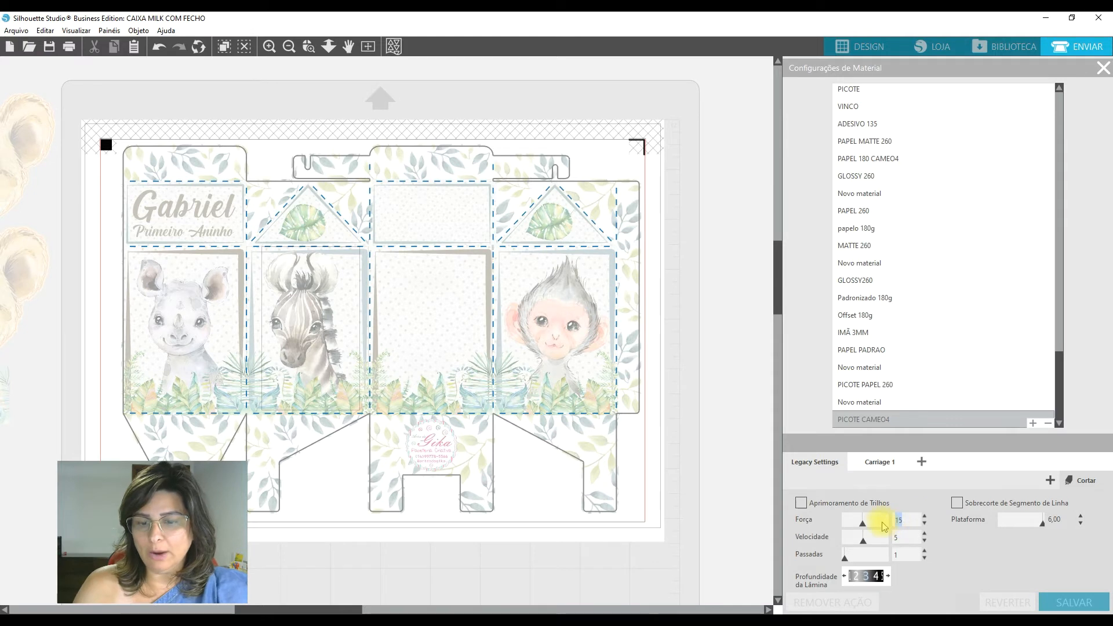
text(10)
click(907, 538)
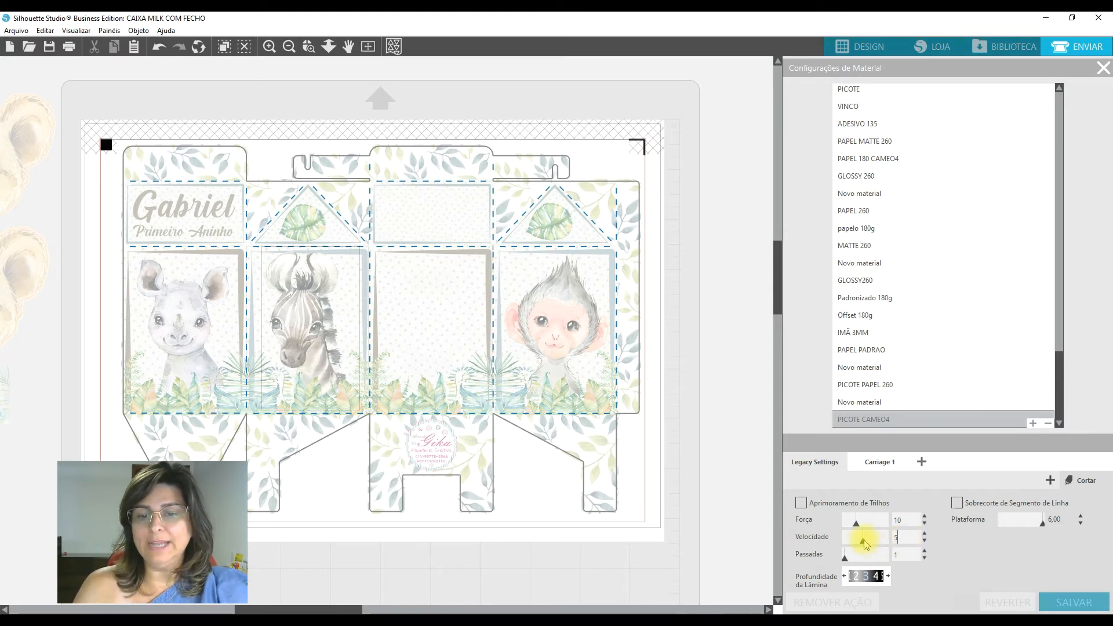
drag(859, 538, 894, 537)
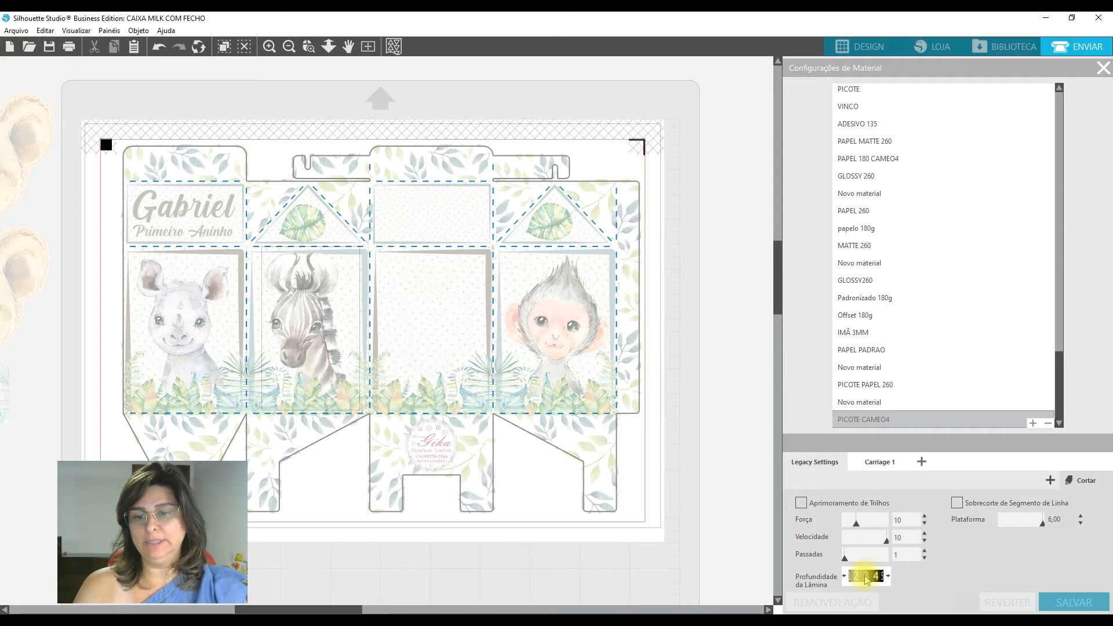
Set PICOTE CAMEO4's Carriage 1 cut to speed 30 and force 10
click(880, 460)
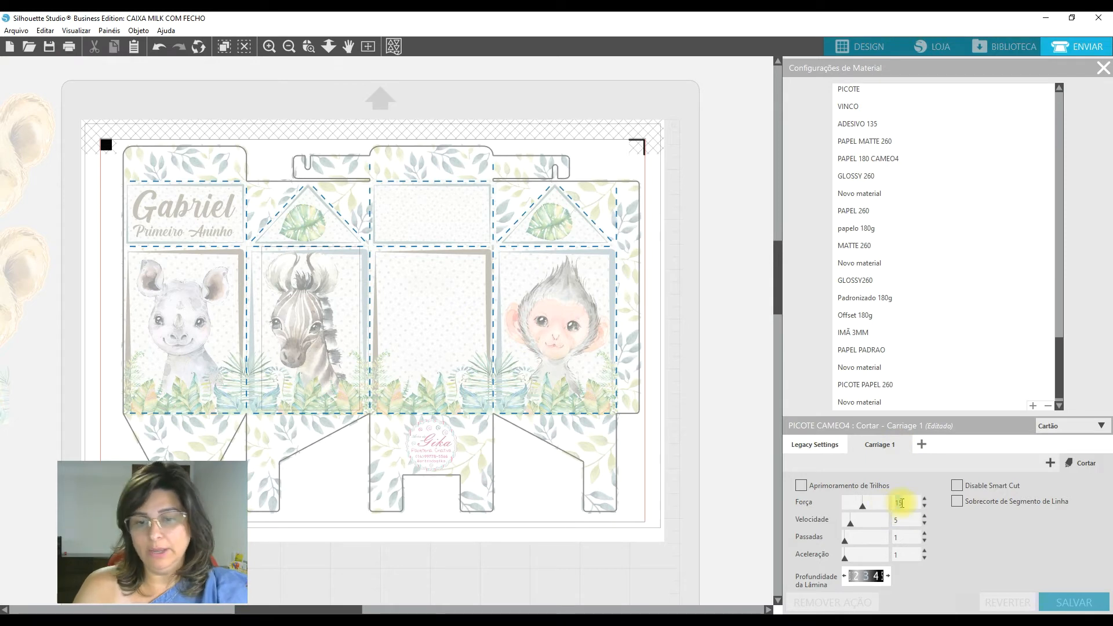
click(909, 519)
drag(852, 521, 886, 523)
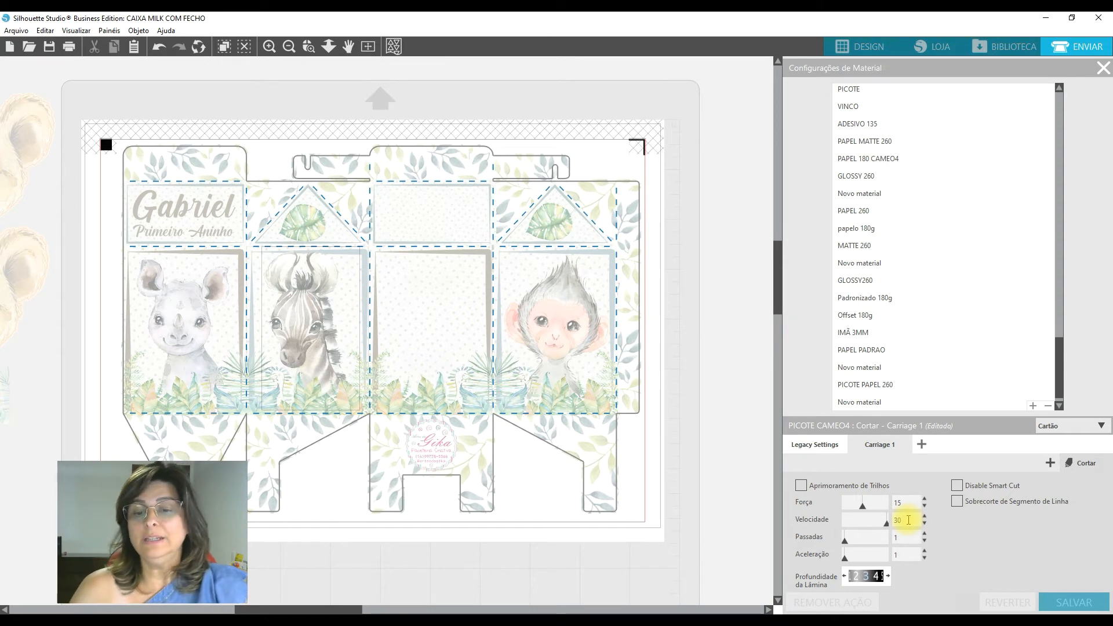
double_click(907, 502)
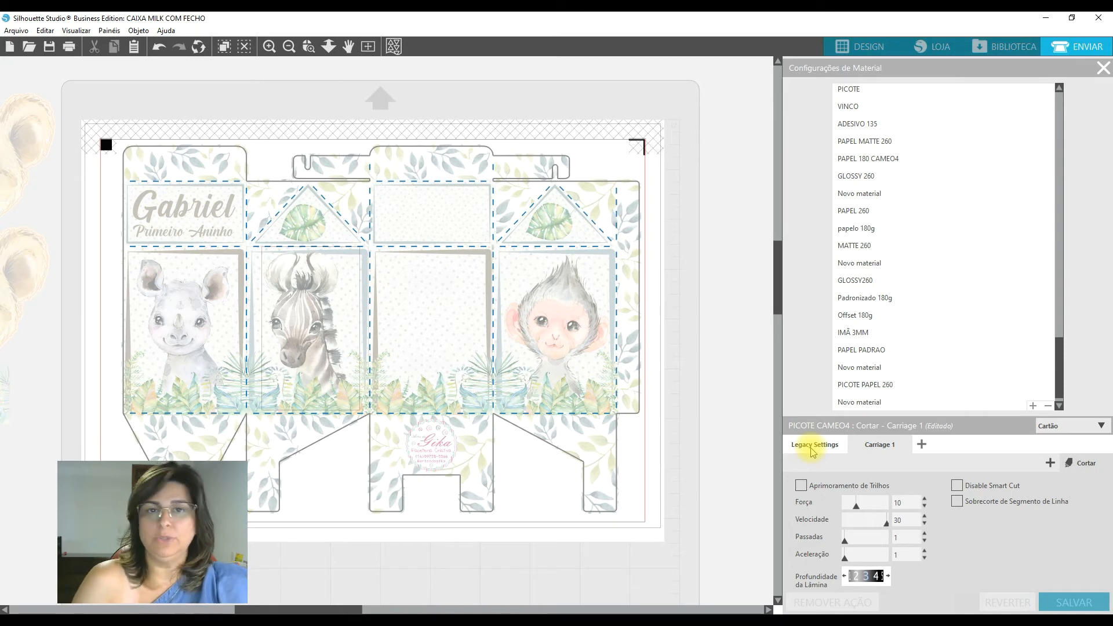
Review the Legacy Settings of PICOTE CAMEO4, save the material and return to the line colour list
click(812, 450)
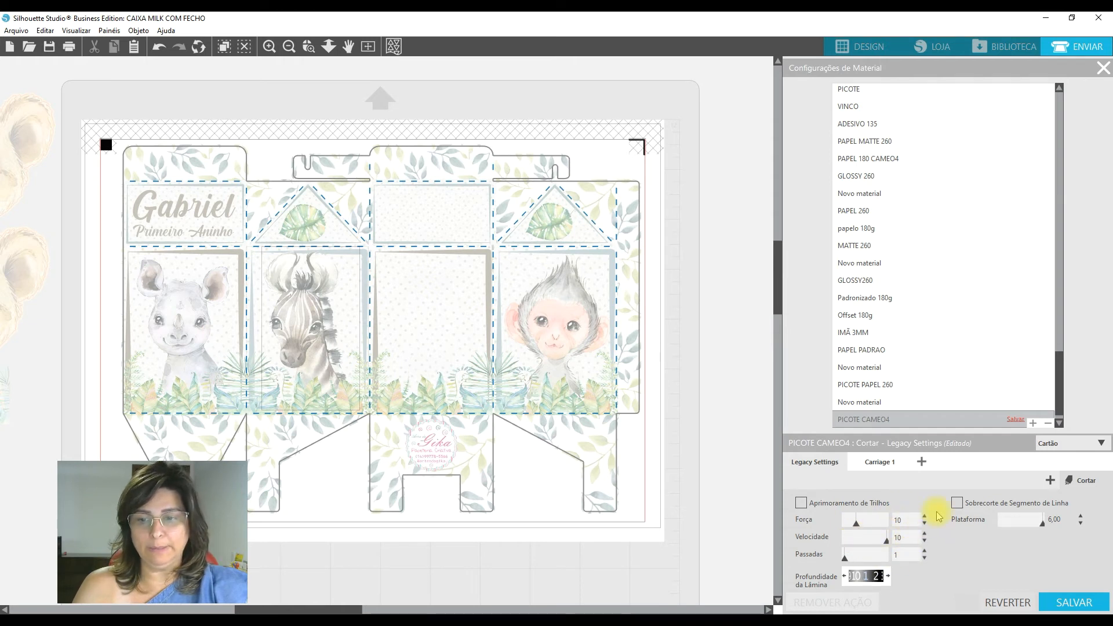
click(1013, 419)
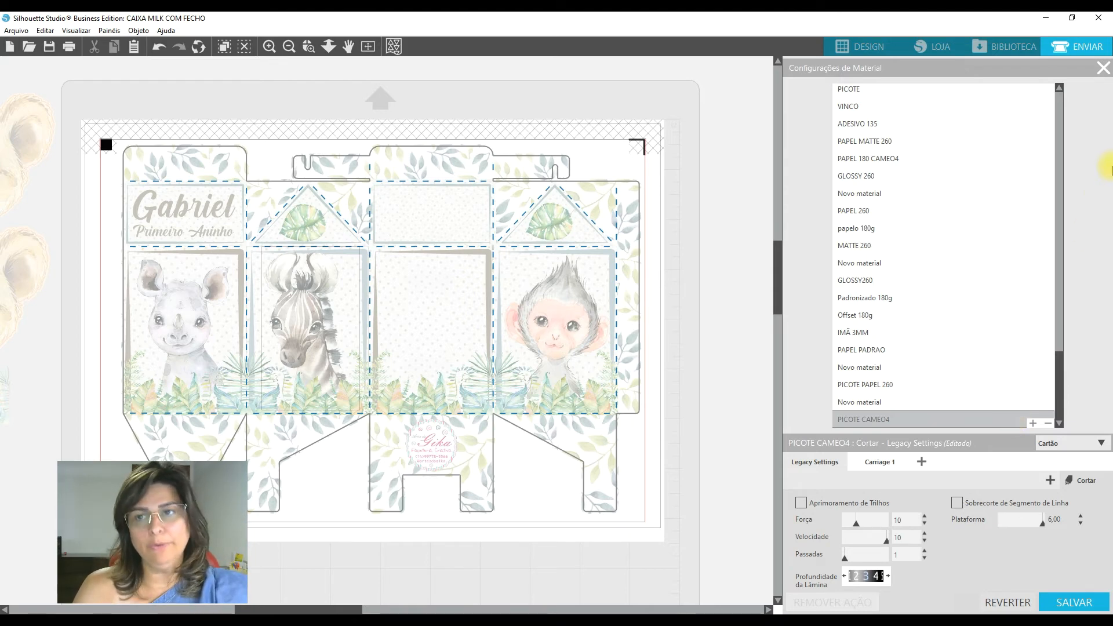
click(1103, 68)
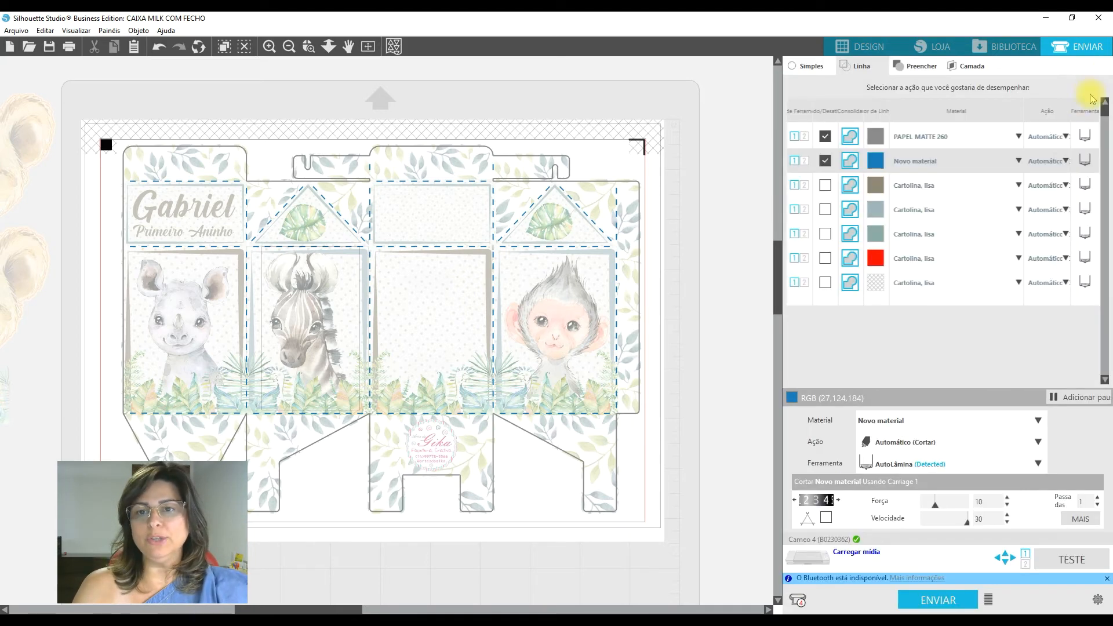
Assign the user-defined material PICOTE CAMEO4 to the blue perforation line
click(1017, 161)
drag(1017, 161, 1017, 307)
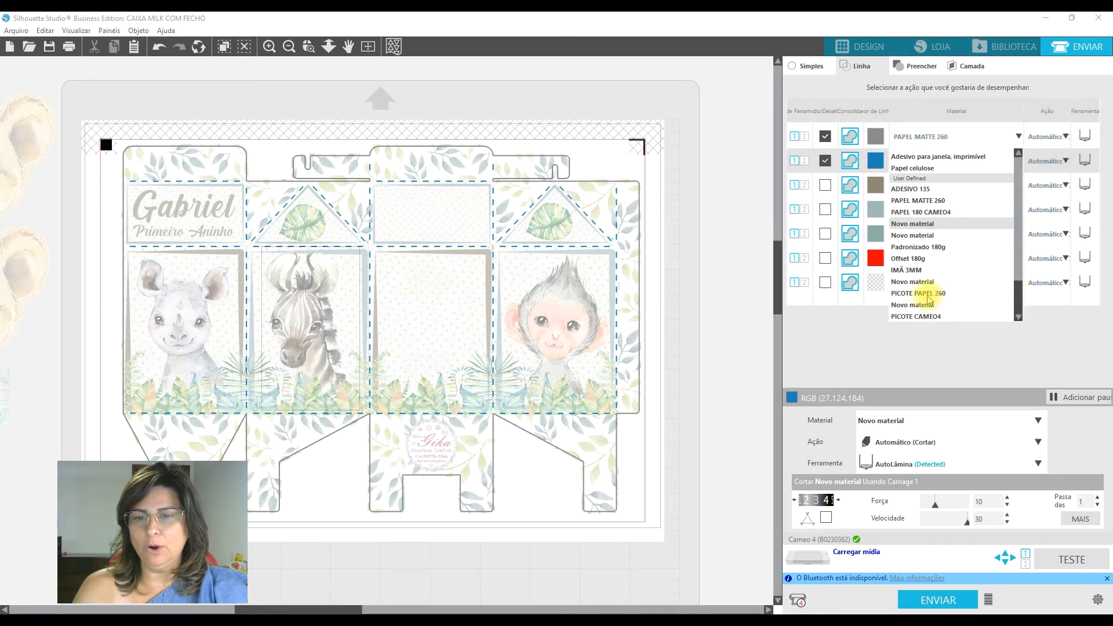
click(933, 316)
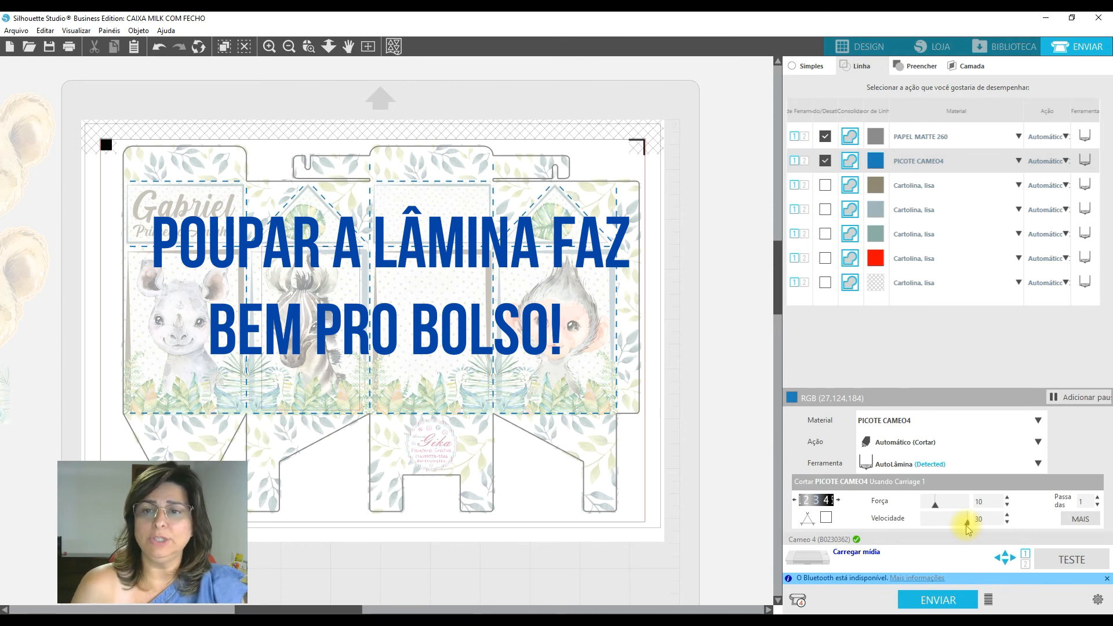
Change the blue line's cutting tool to Lâmina Roquete
click(1085, 160)
click(1084, 157)
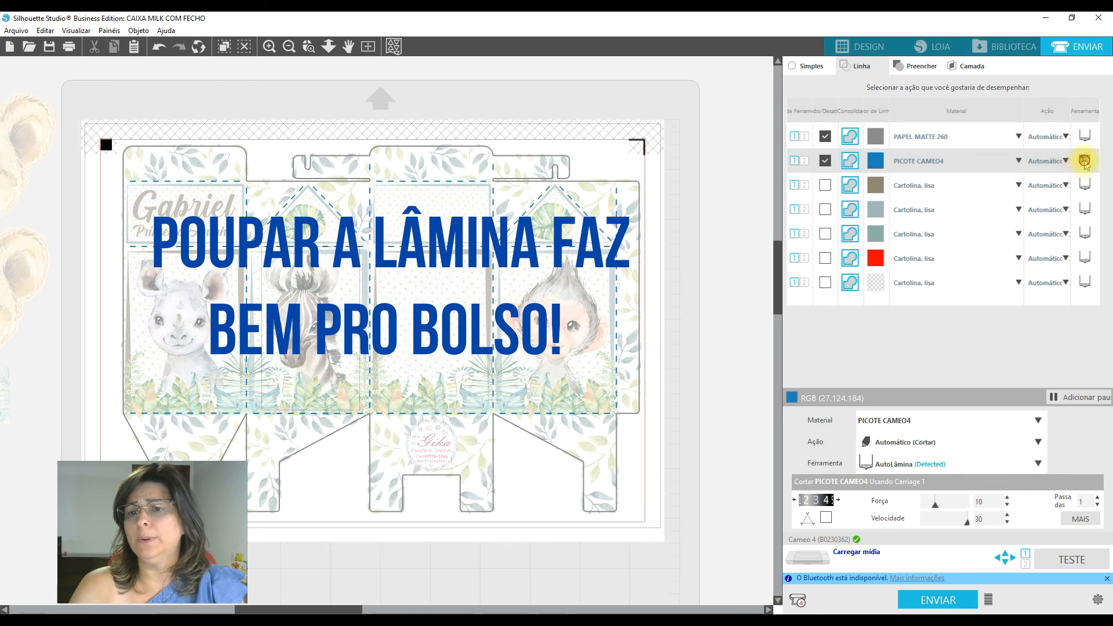
click(1086, 163)
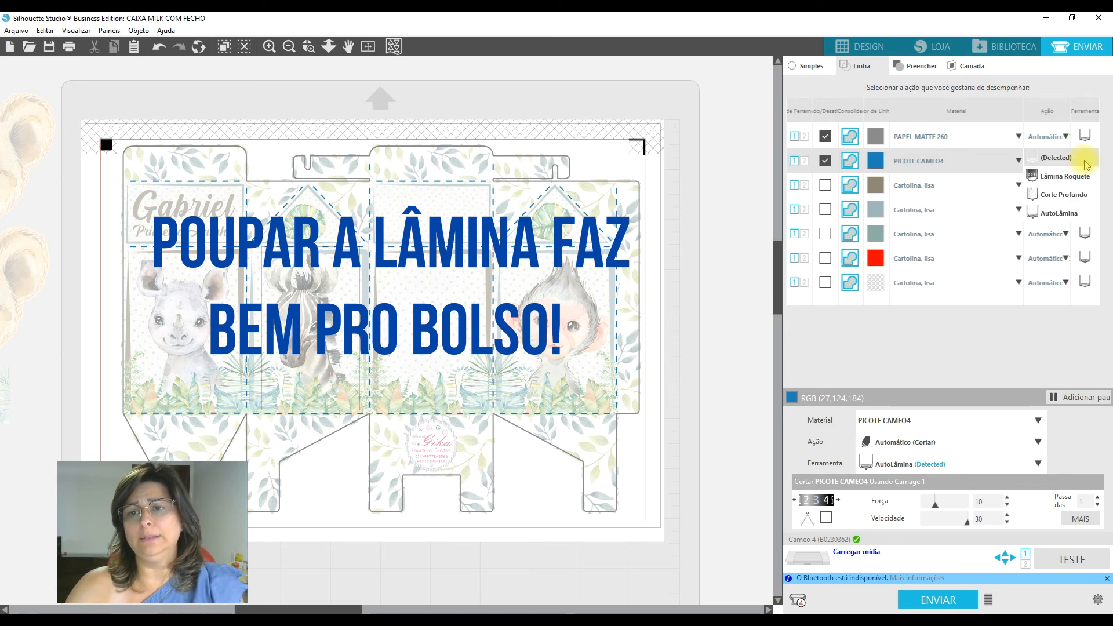
click(1065, 175)
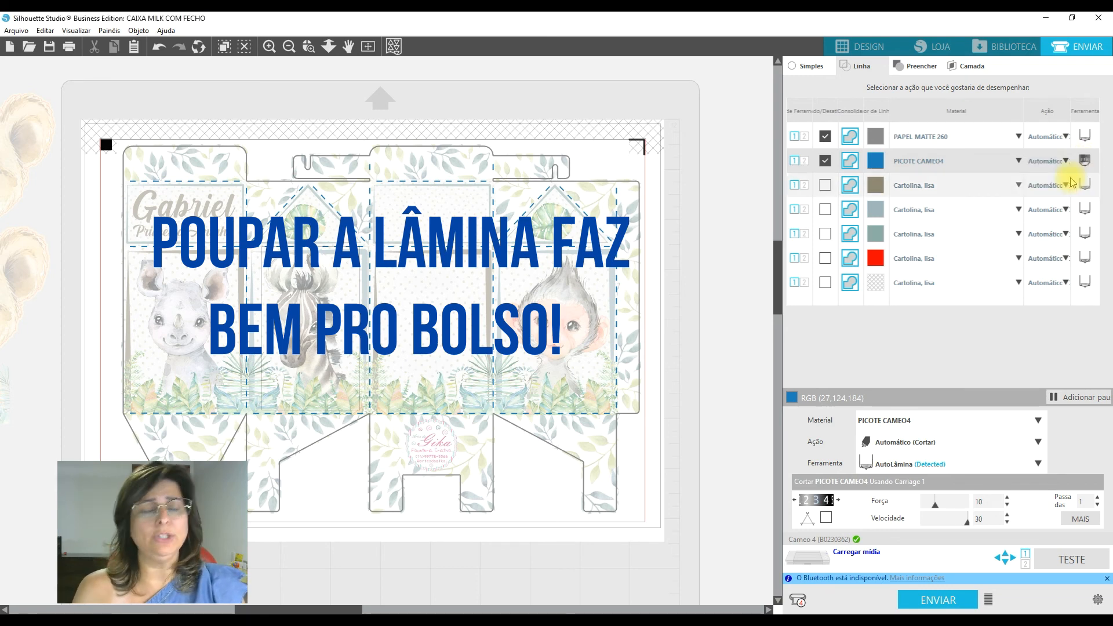